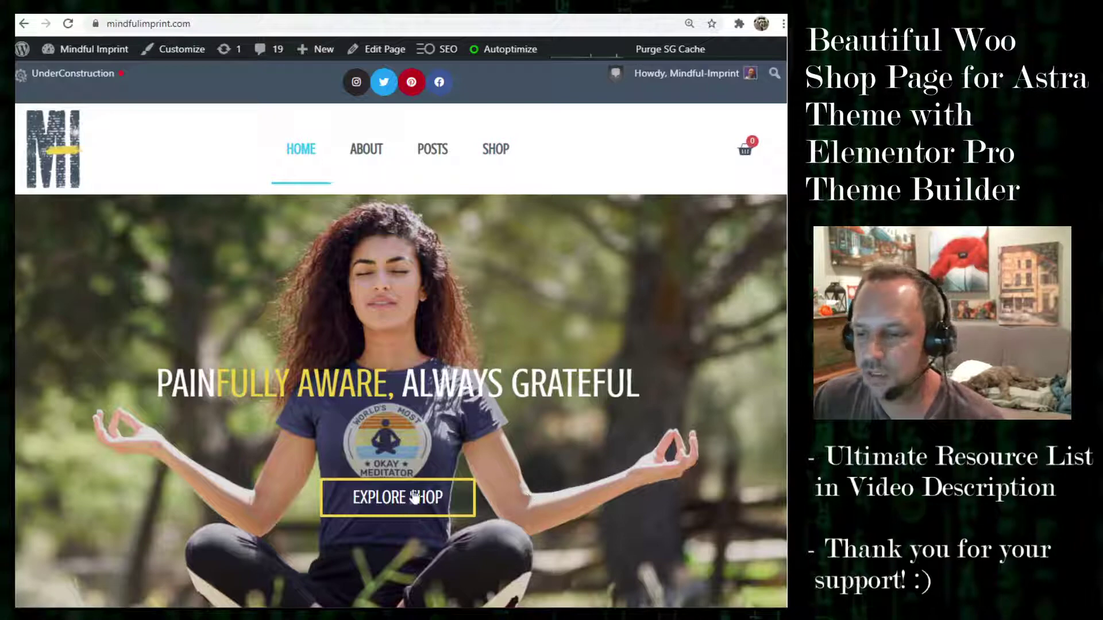
Open the Mindful Imprint shop page, browse its products, and view the World's Most Okay Yogi tote bag page before returning to the shop
left_click(386, 498)
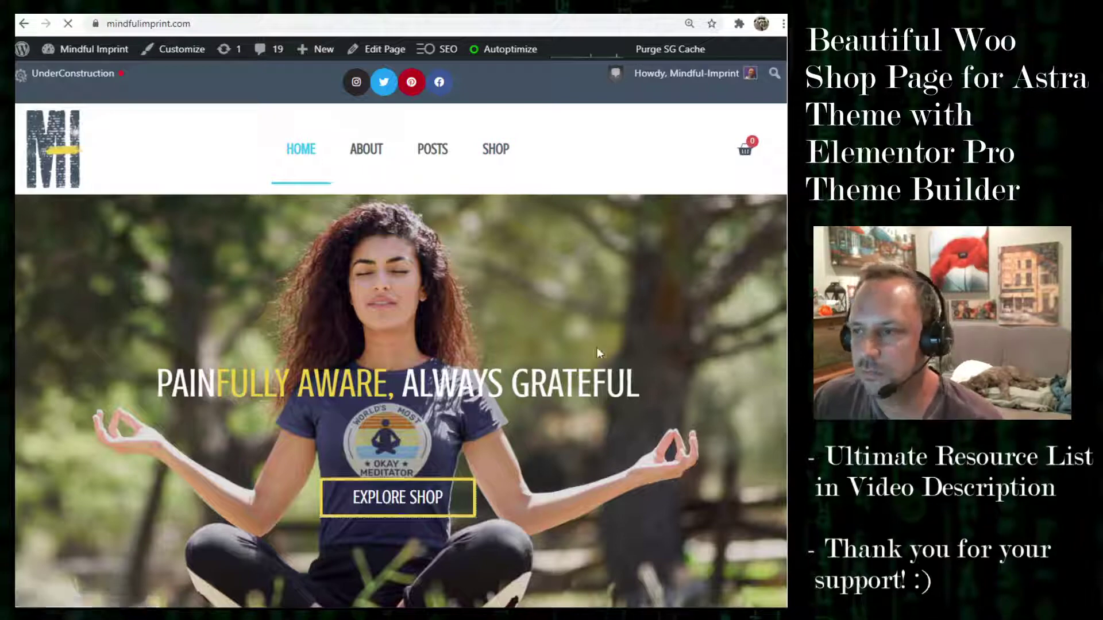
scroll(566, 362, "down", 3)
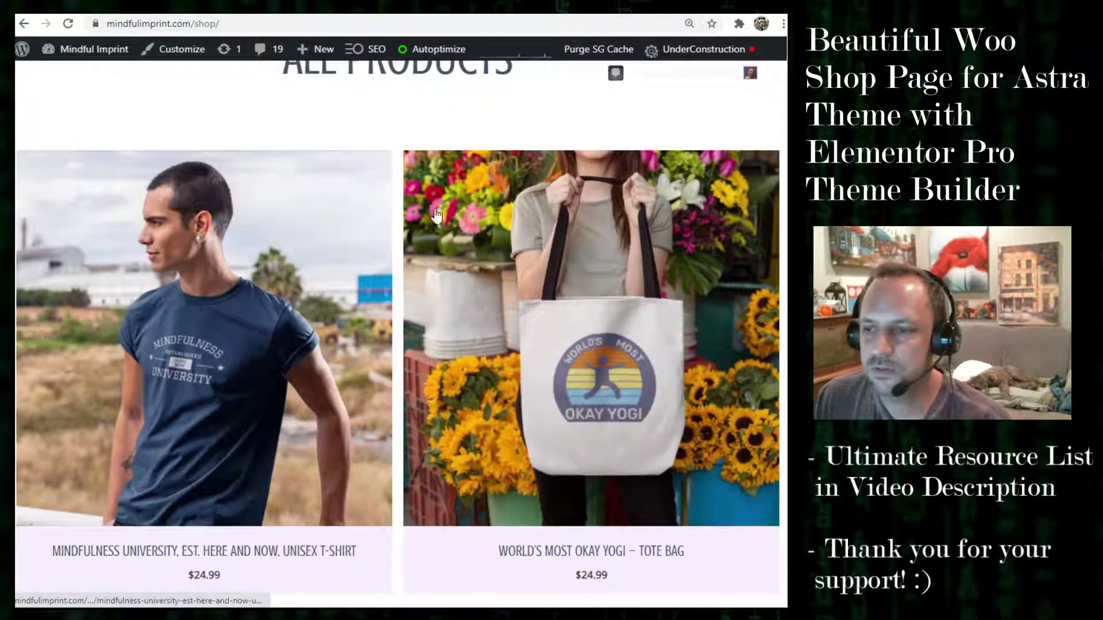
scroll(520, 247, "down", 3)
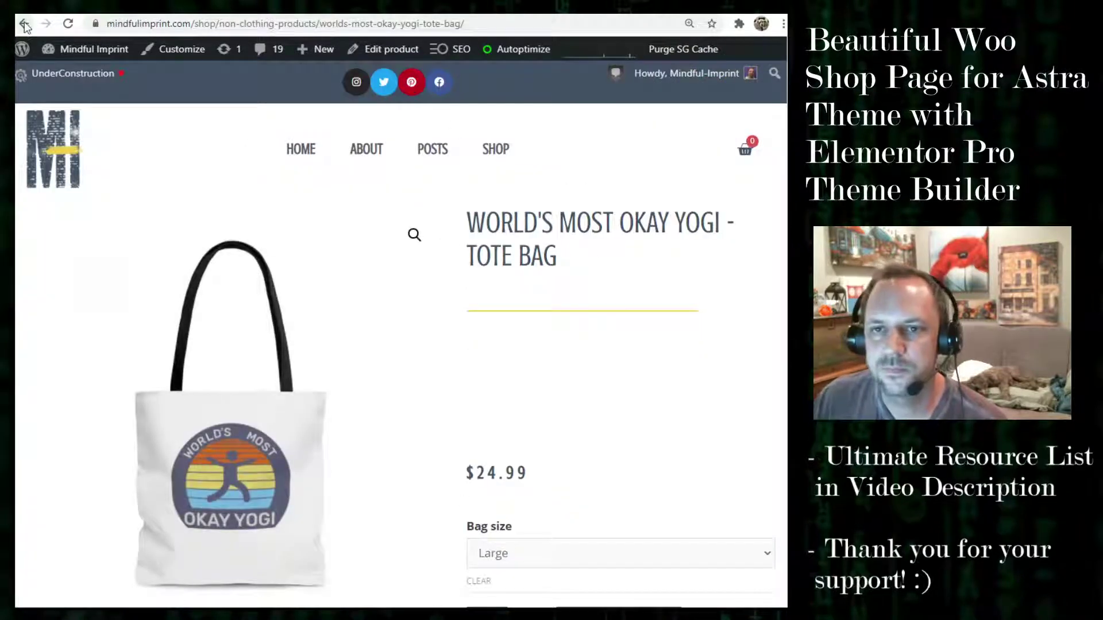
left_click(24, 24)
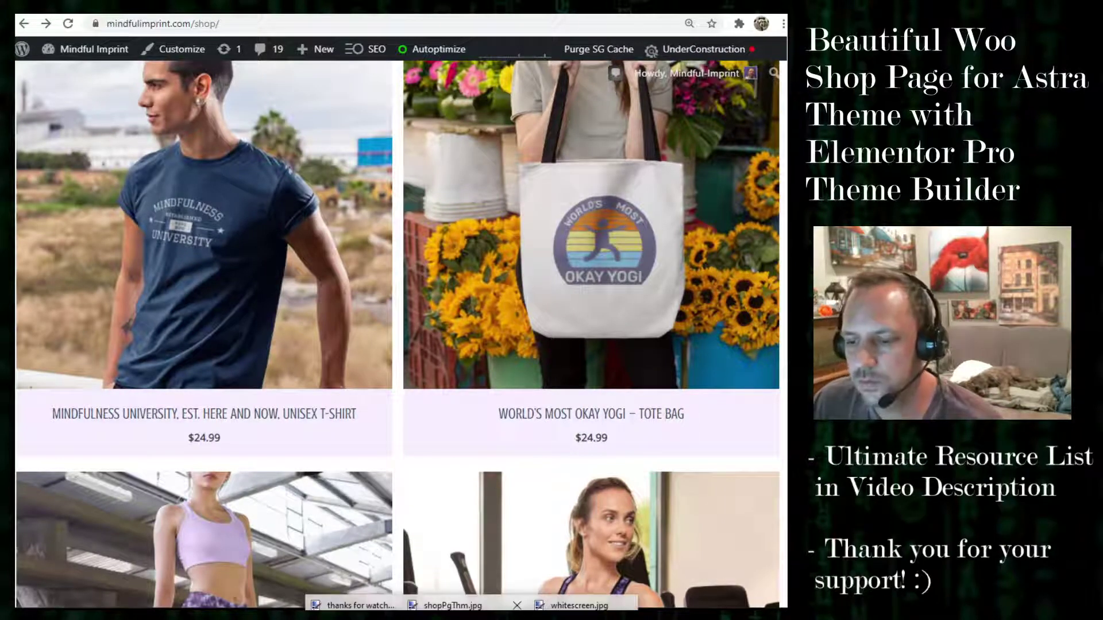
Switch to paint.net to review the Shop Page Steps outline, and minimize it again
left_click(352, 602)
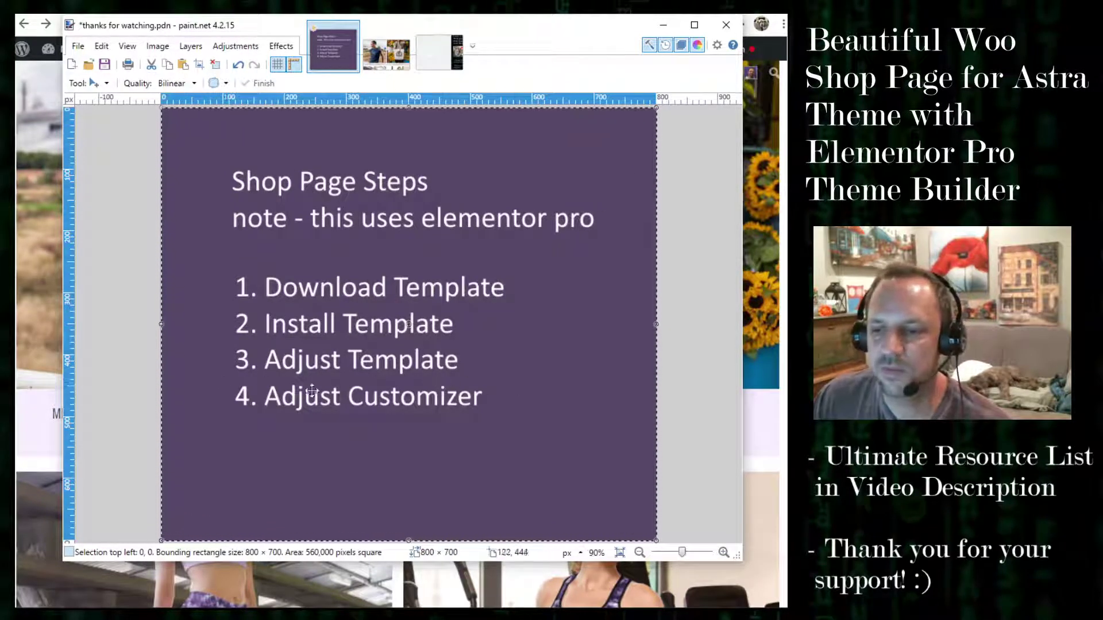
left_click(663, 25)
mouse_move(653, 45)
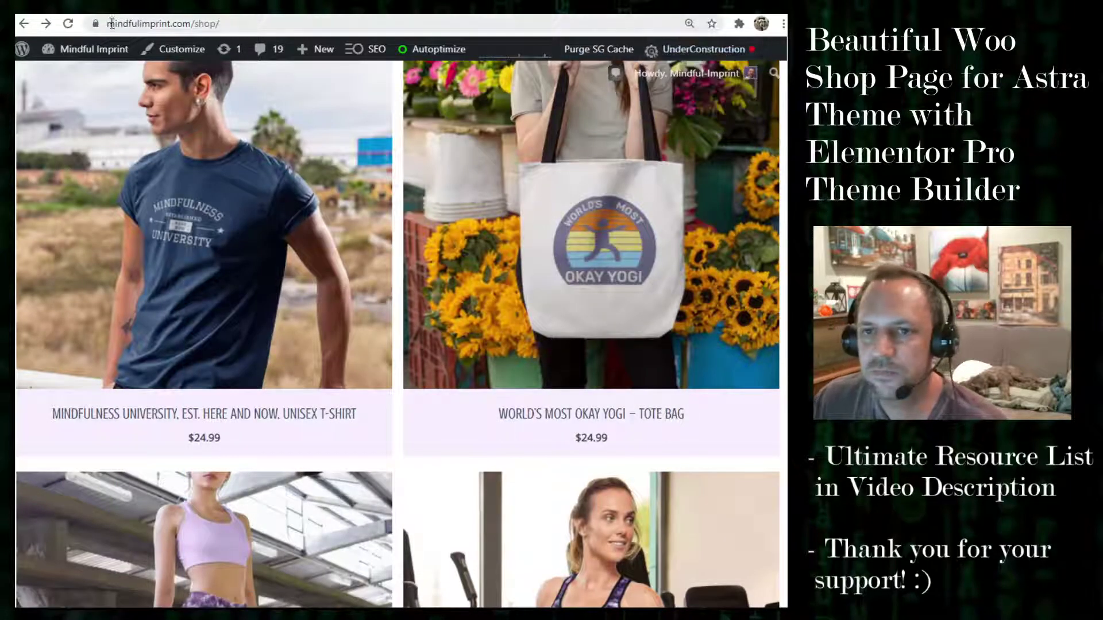
Go back from the ShopTemplates.zip Google Drive page to the stepbystepwp.com templates page and review its introduction
mouse_move(61, 51)
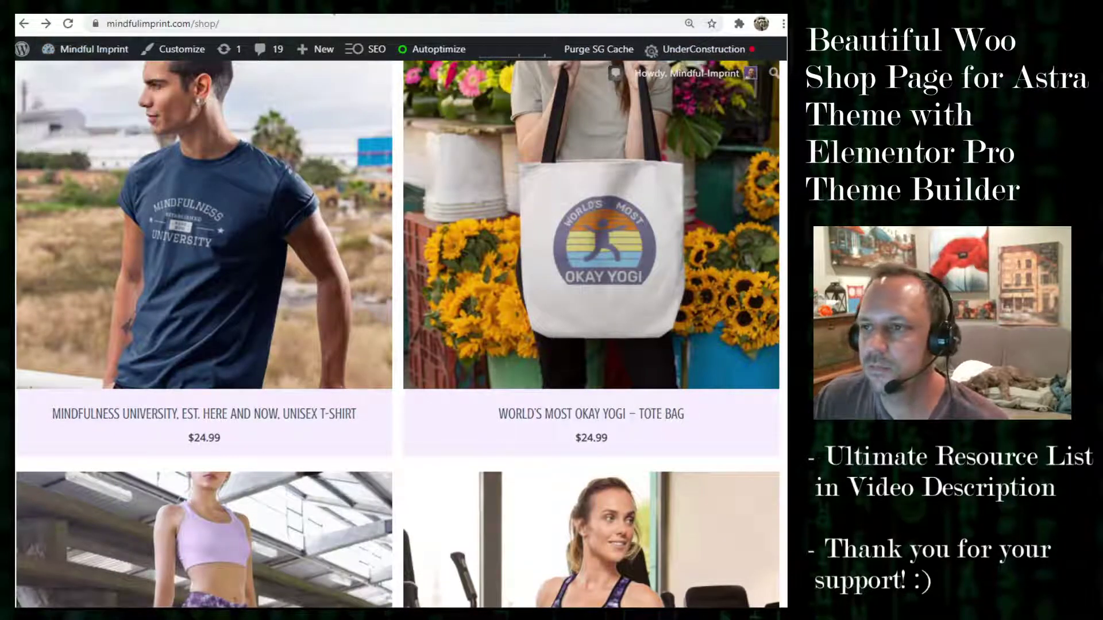
key("ctrl+Tab")
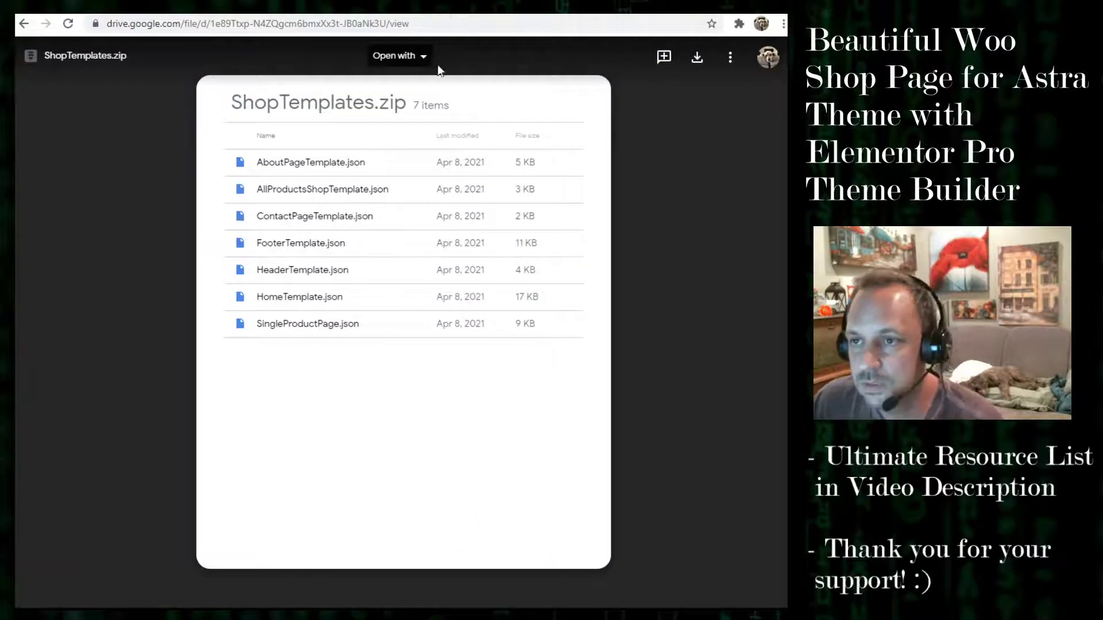
left_click(21, 26)
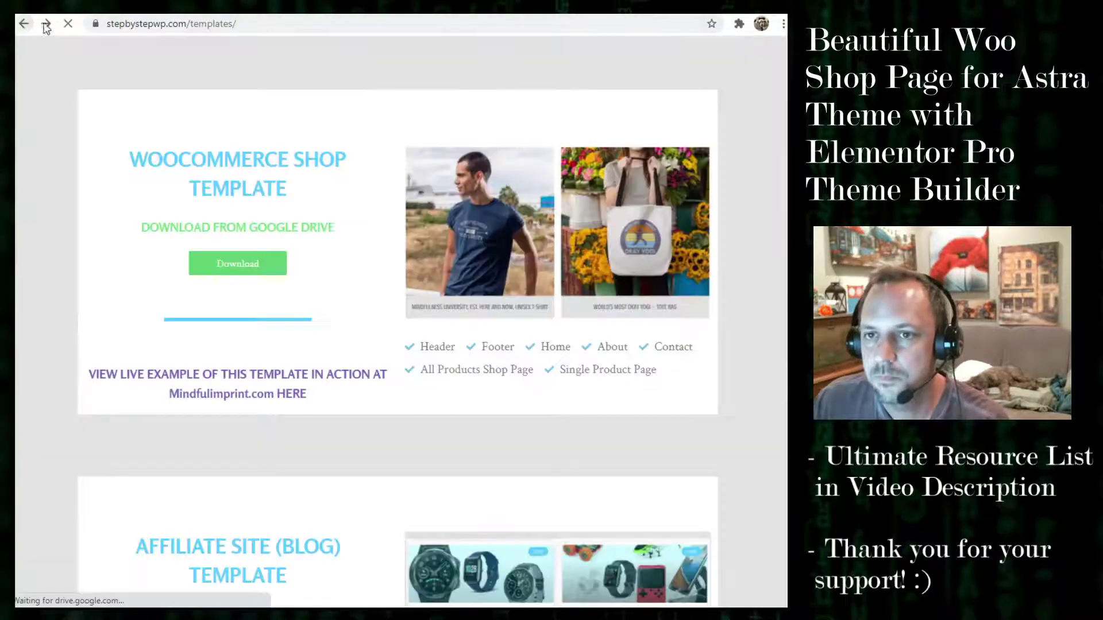
left_click(154, 28)
left_click(372, 143)
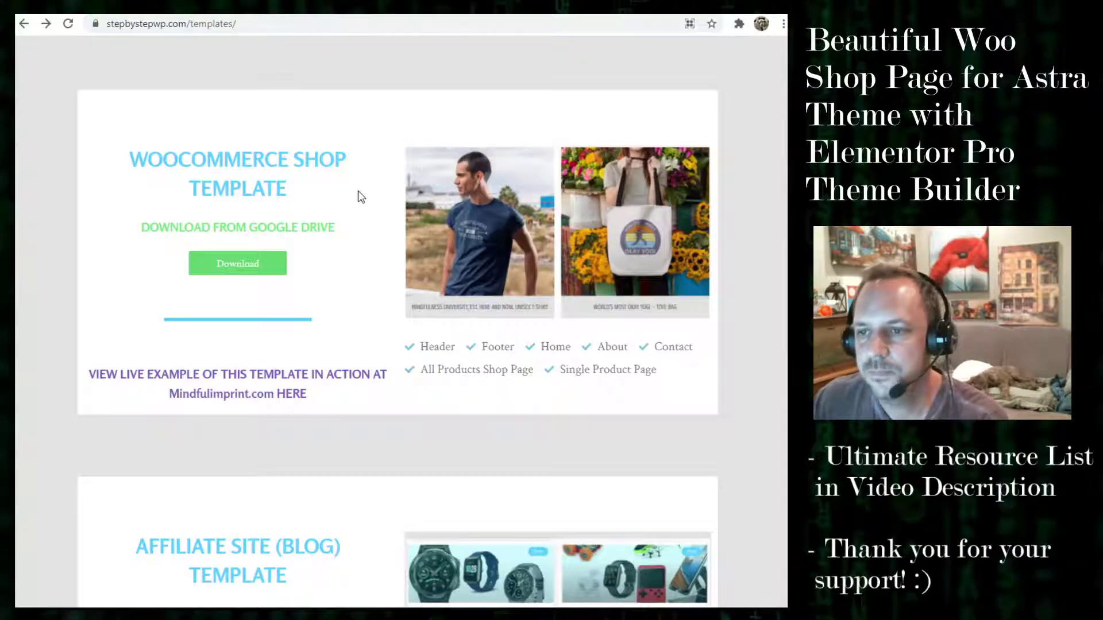
scroll(373, 172, "up", 10)
scroll(373, 183, "up", 2)
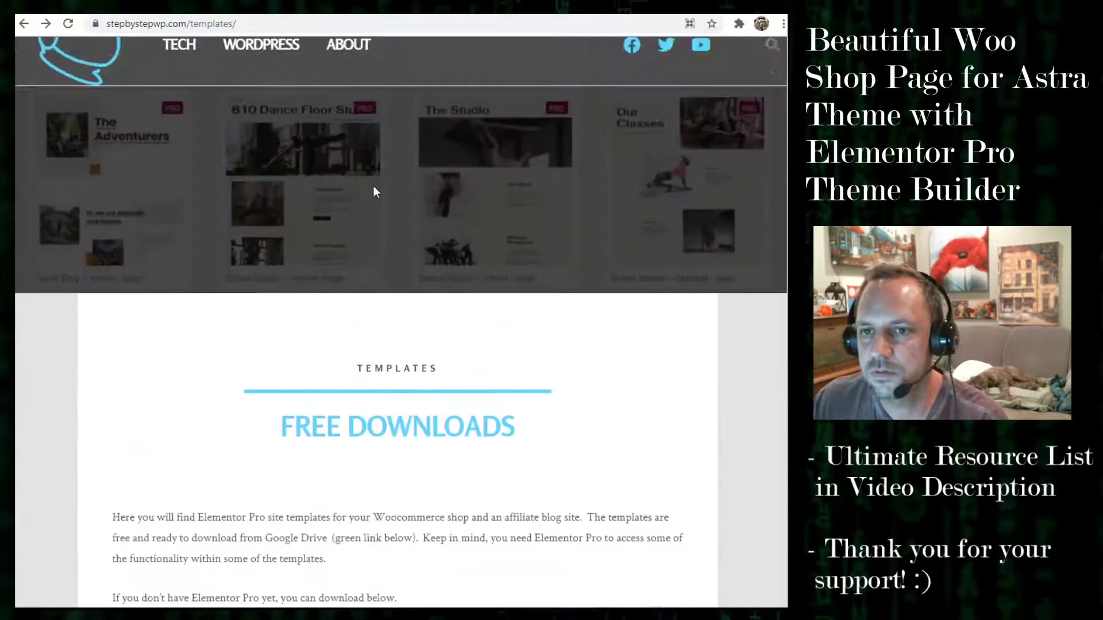
Reach the templates page from the stepbystepwp.com home page and open the WooCommerce Shop Template download on Google Drive
left_click(99, 79)
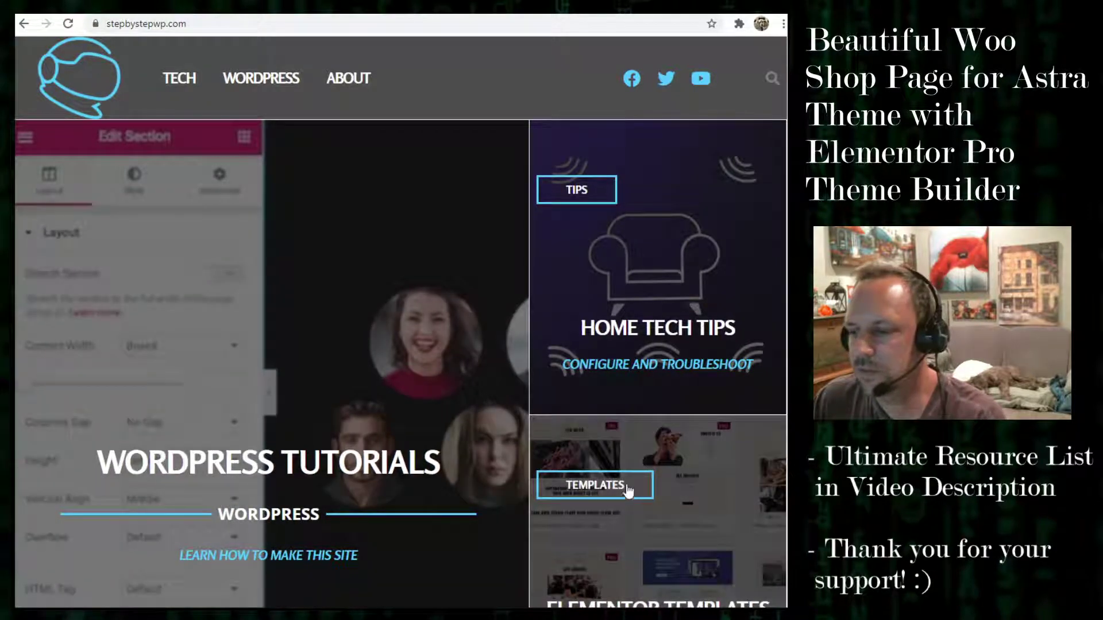
left_click(627, 491)
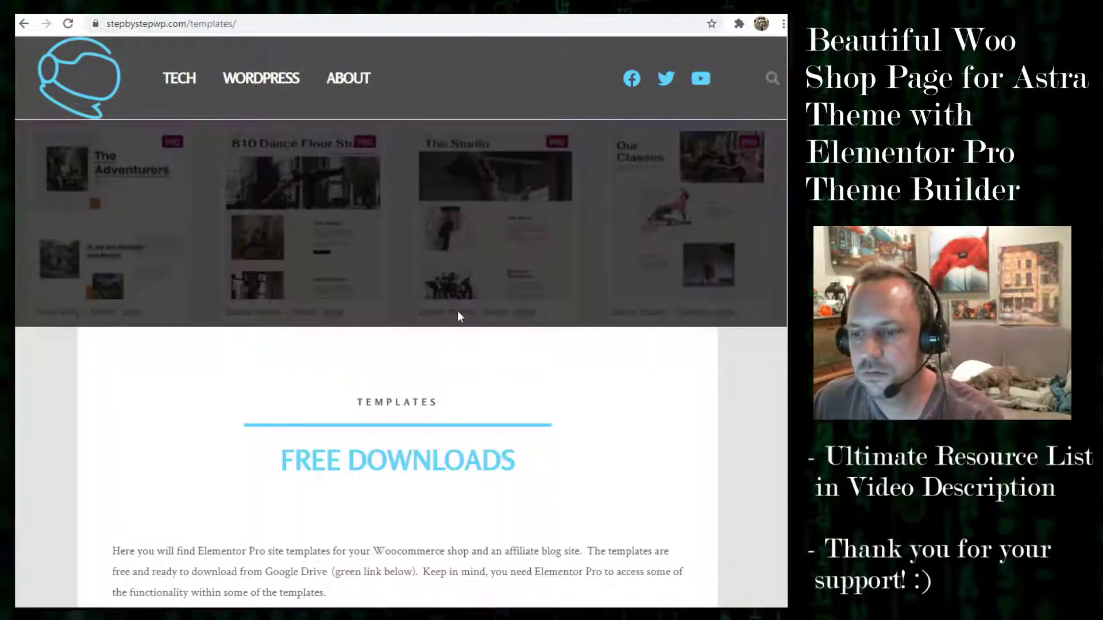
scroll(471, 311, "down", 15)
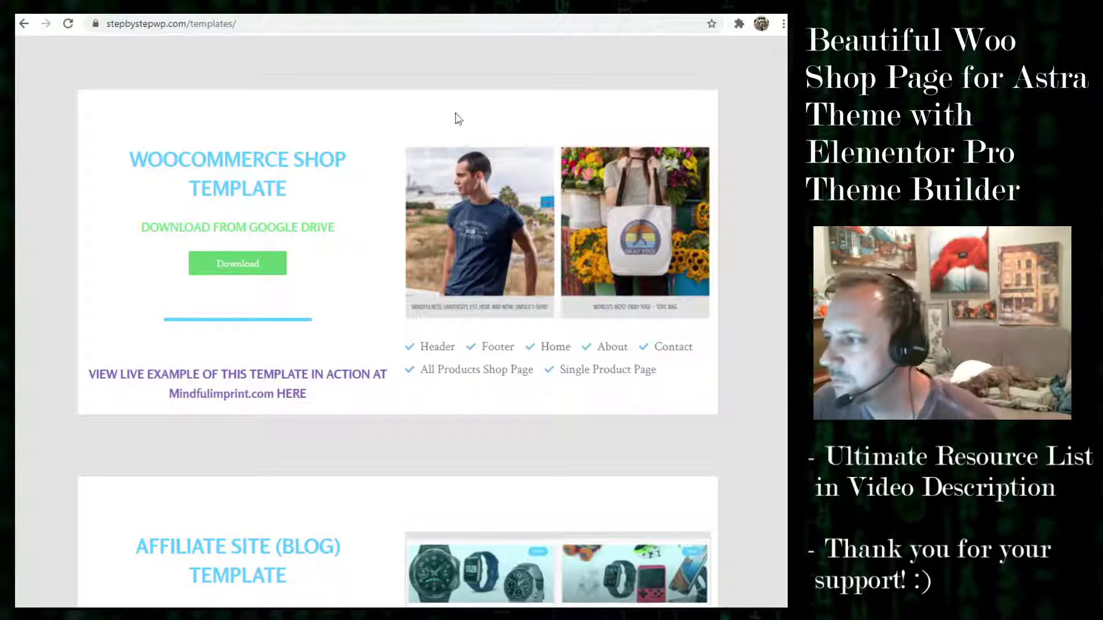
left_click(255, 267)
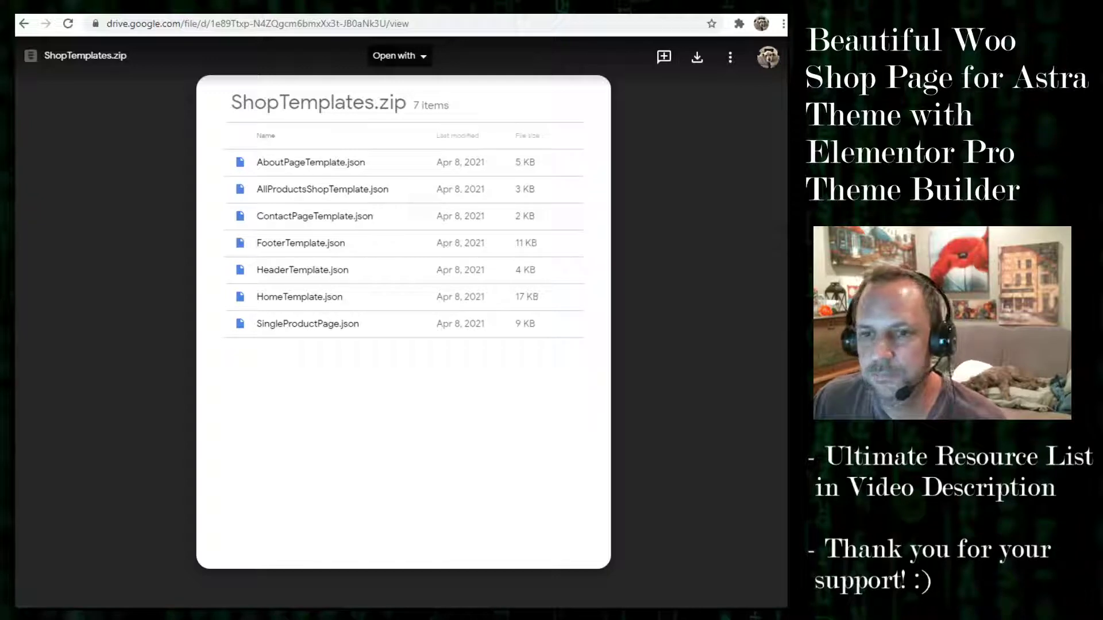
In File Explorer, open the ShopTemplates (1) folder on the Desktop and select AllProductsShopTemplate.json
key("super+e")
left_click(246, 257)
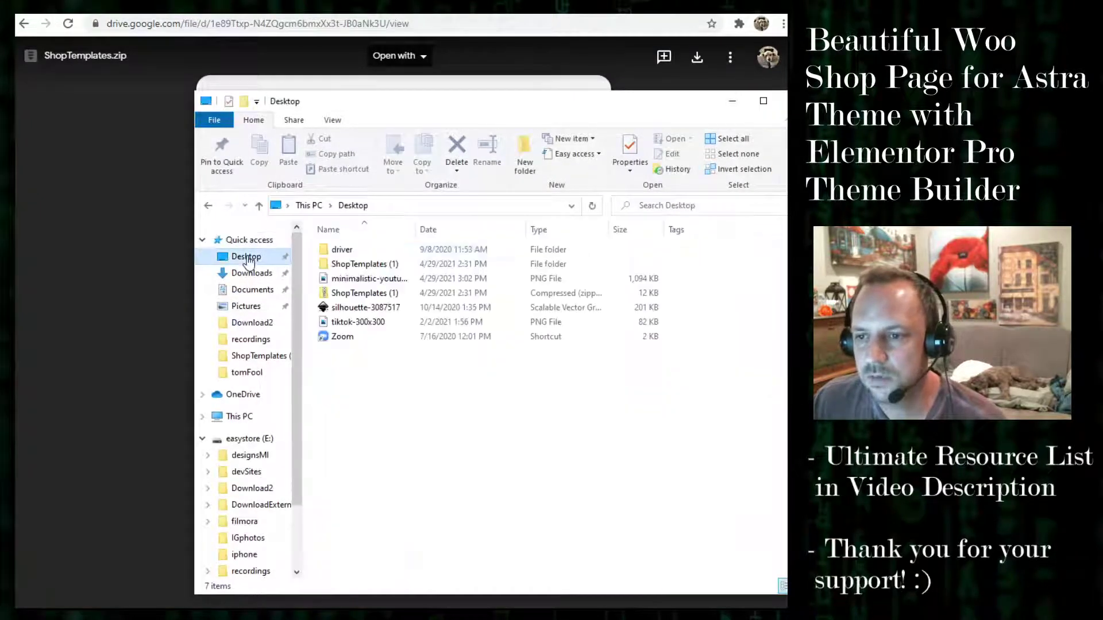
double_click(365, 264)
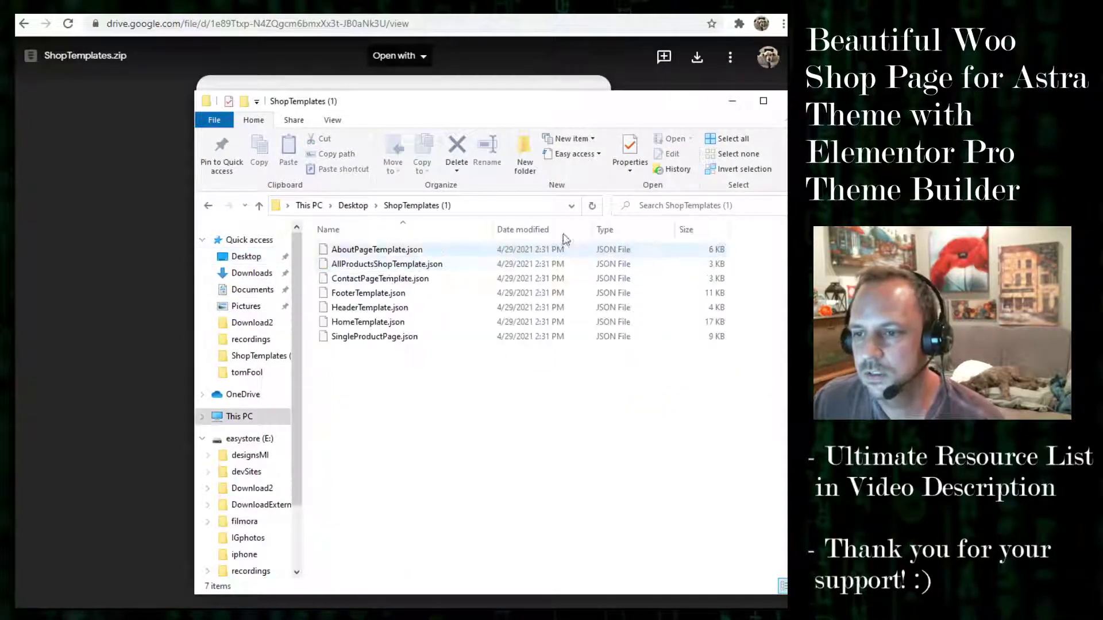
left_click(517, 267)
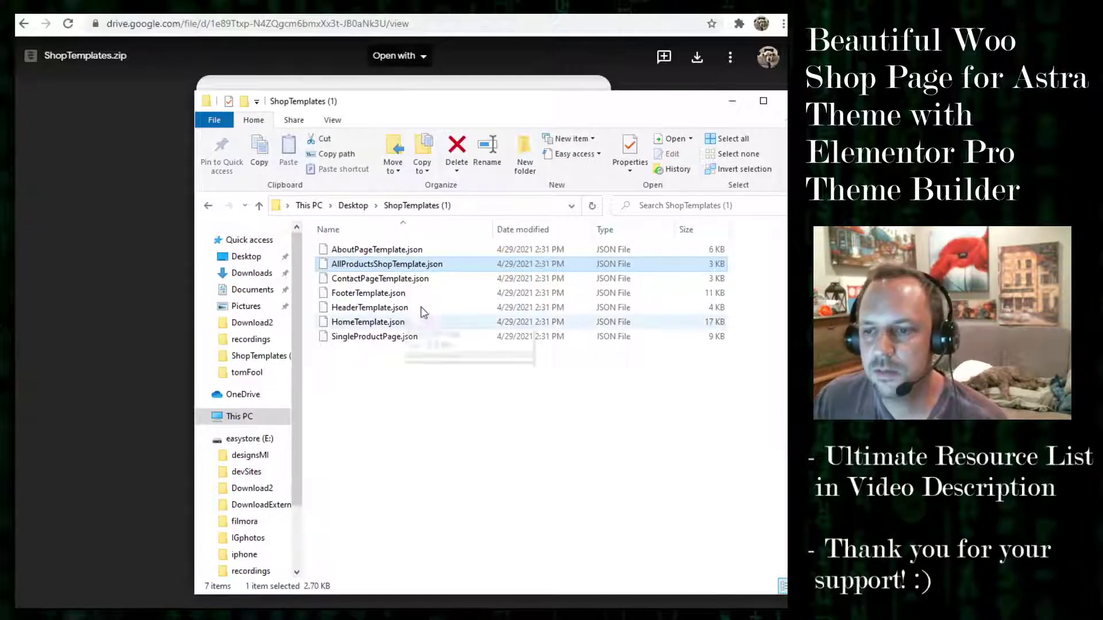
Return to the Mindful Imprint site in the browser and open the Theme Builder template list from its WordPress dashboard
left_click(138, 8)
left_click(80, 7)
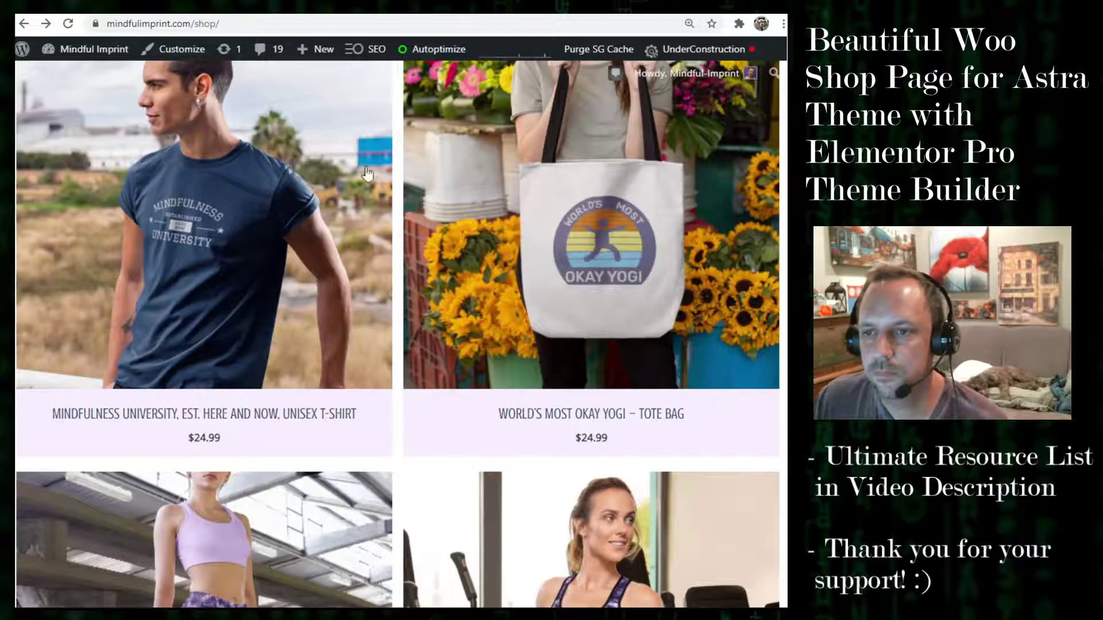
left_click(80, 51)
mouse_move(83, 92)
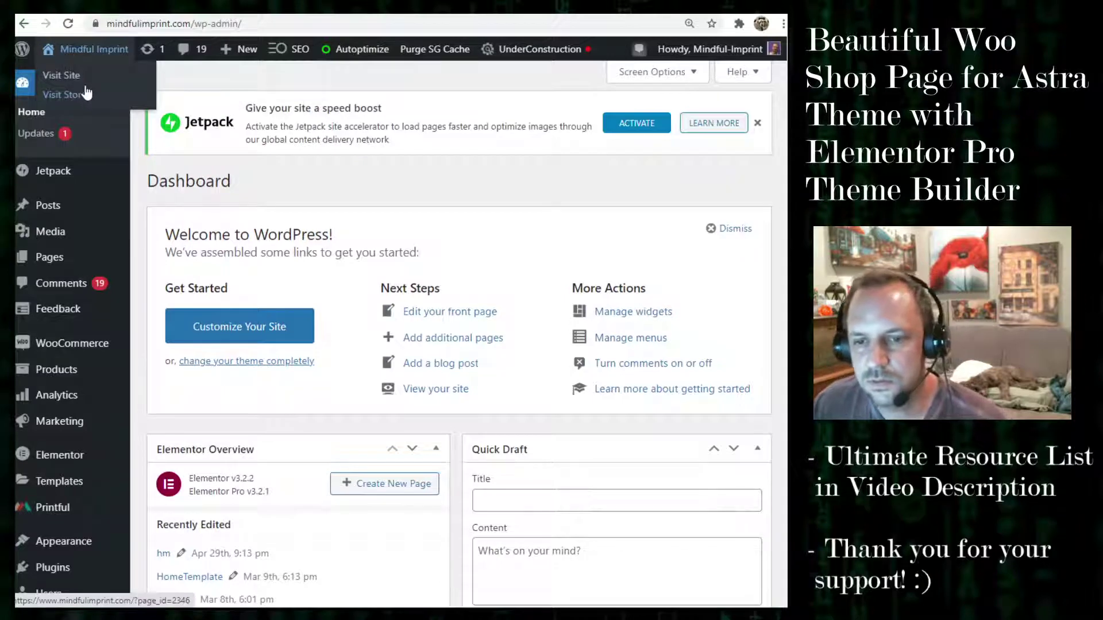
mouse_move(65, 483)
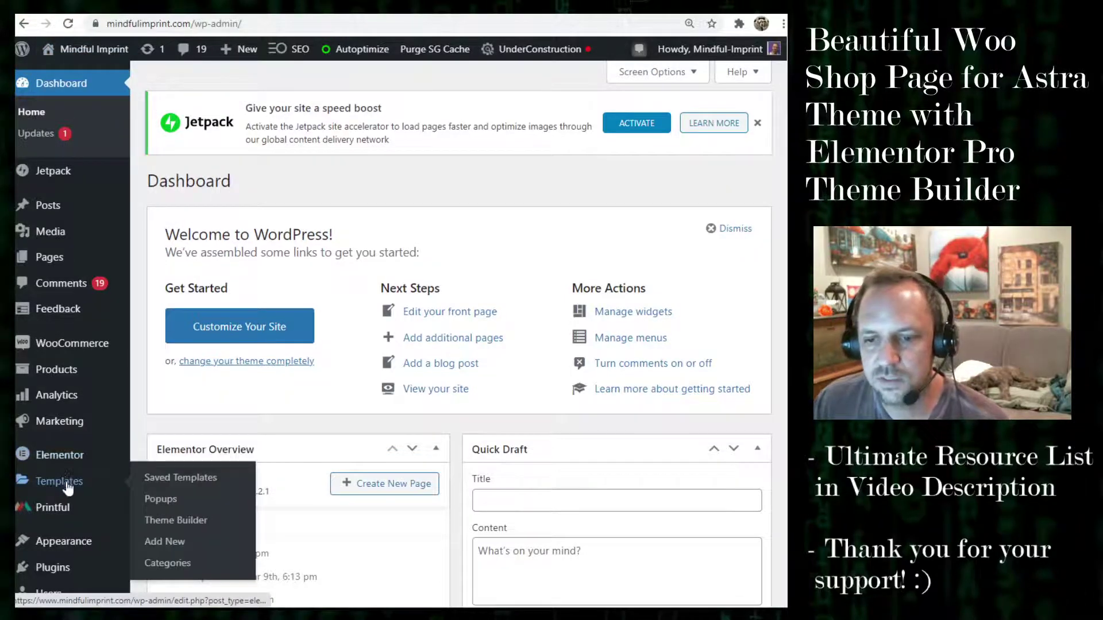
left_click(192, 521)
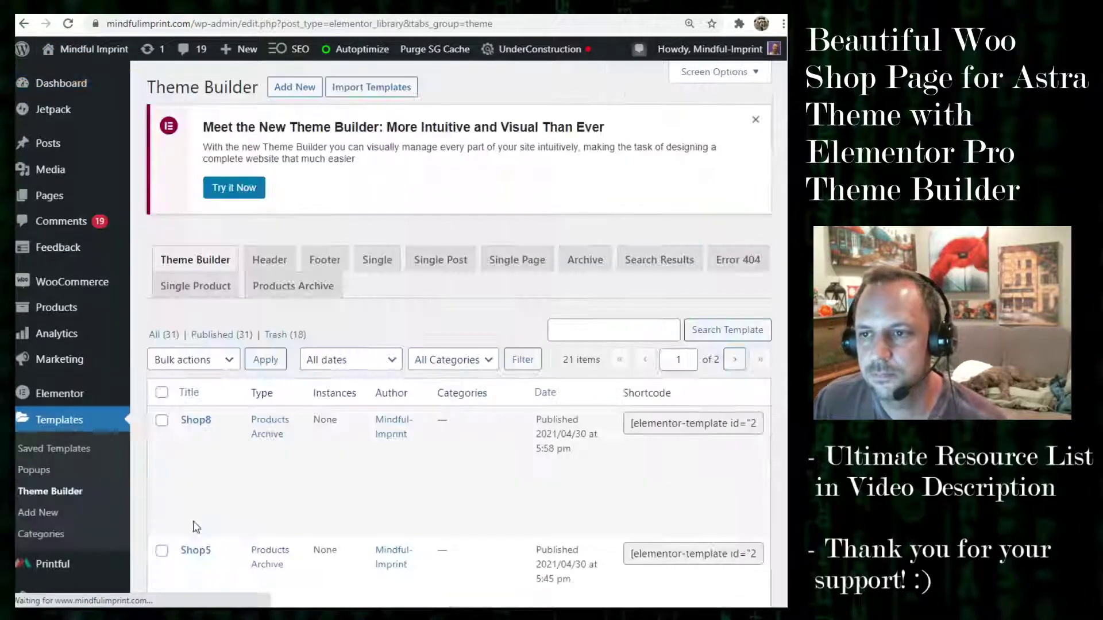
Import AllProductsShopTemplate.json from the ShopTemplates (1) folder into the Elementor template library
left_click(375, 87)
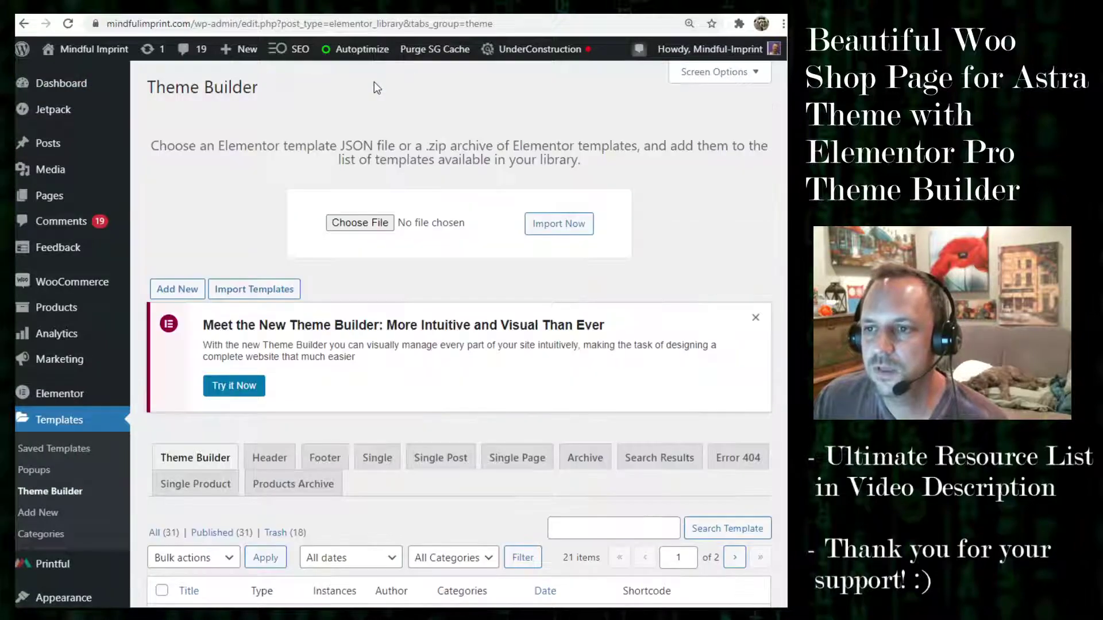
left_click(351, 224)
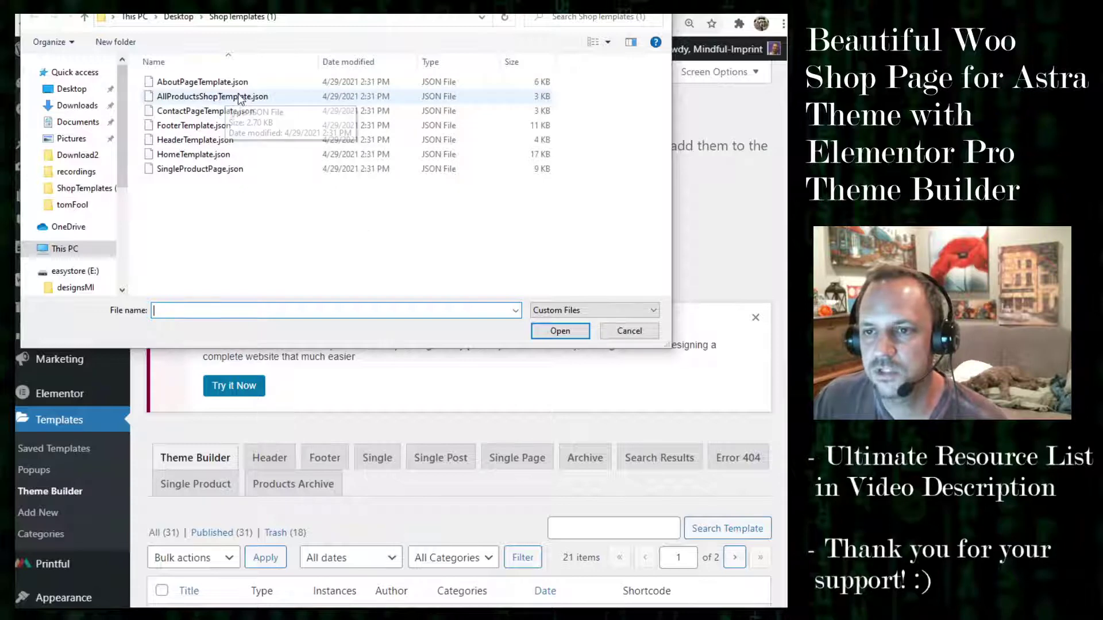
left_click(218, 99)
left_click(560, 332)
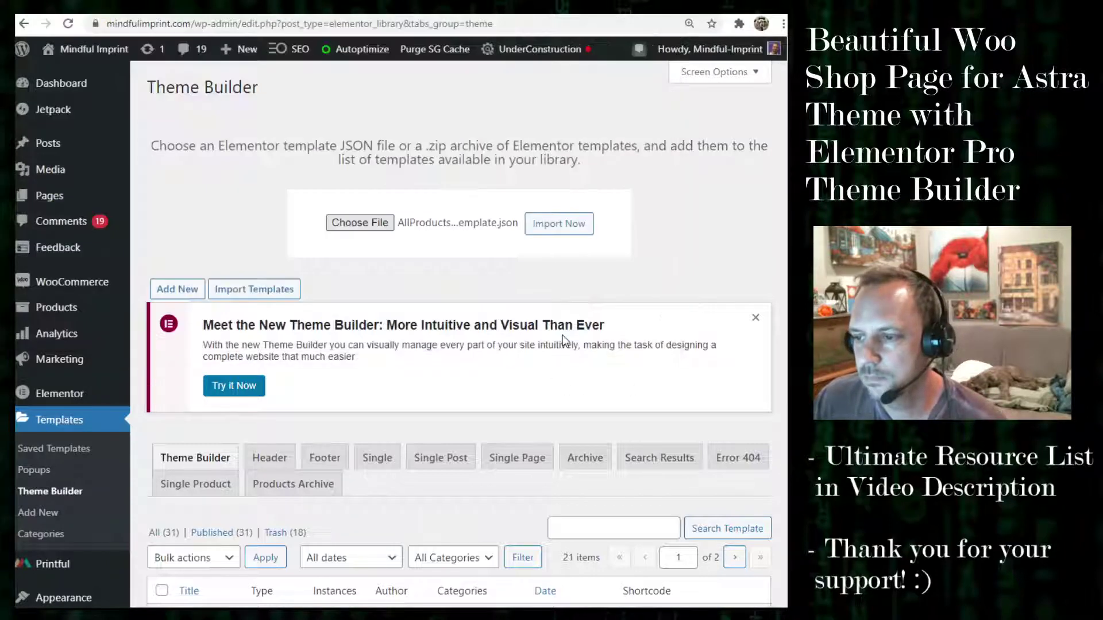
left_click(569, 226)
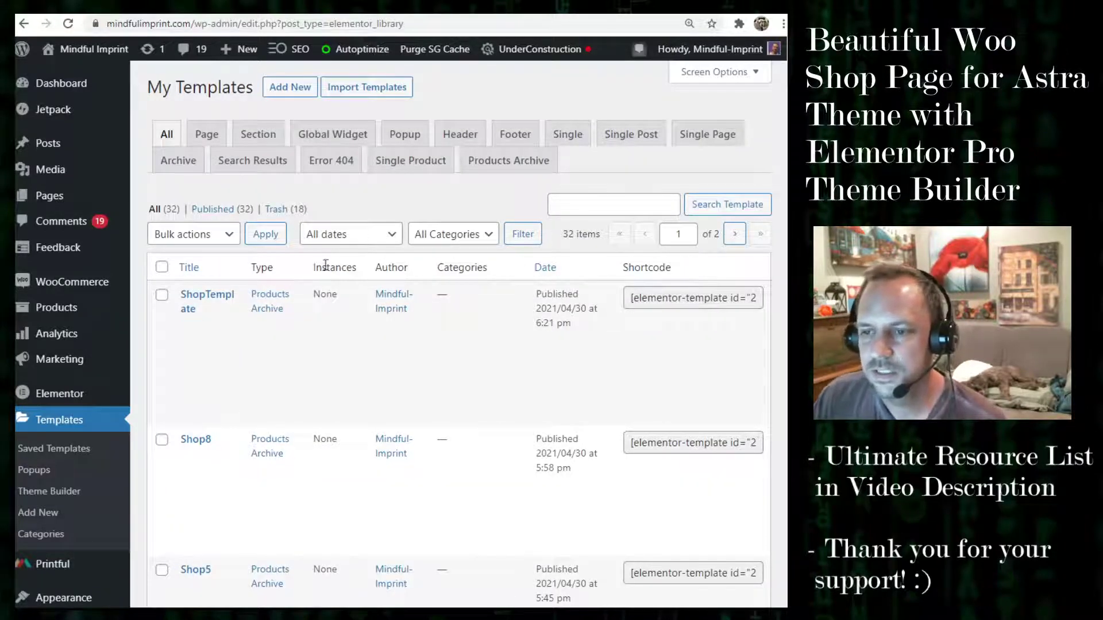
Check the imported ShopTemplate's instances and open that template for editing with Elementor
double_click(324, 294)
left_click(343, 262)
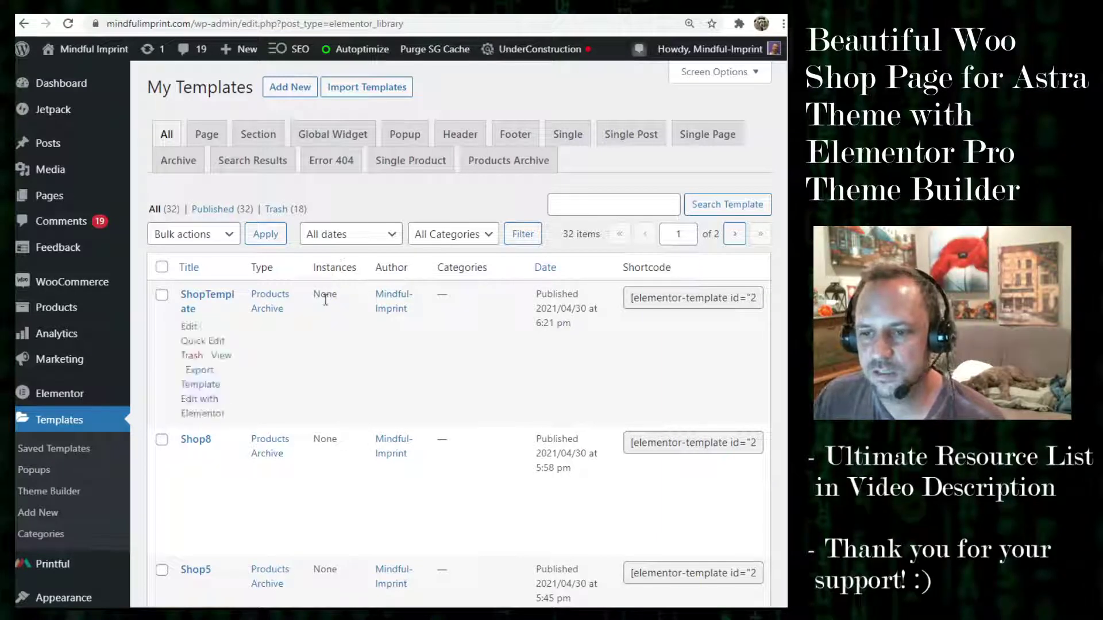
left_click(199, 402)
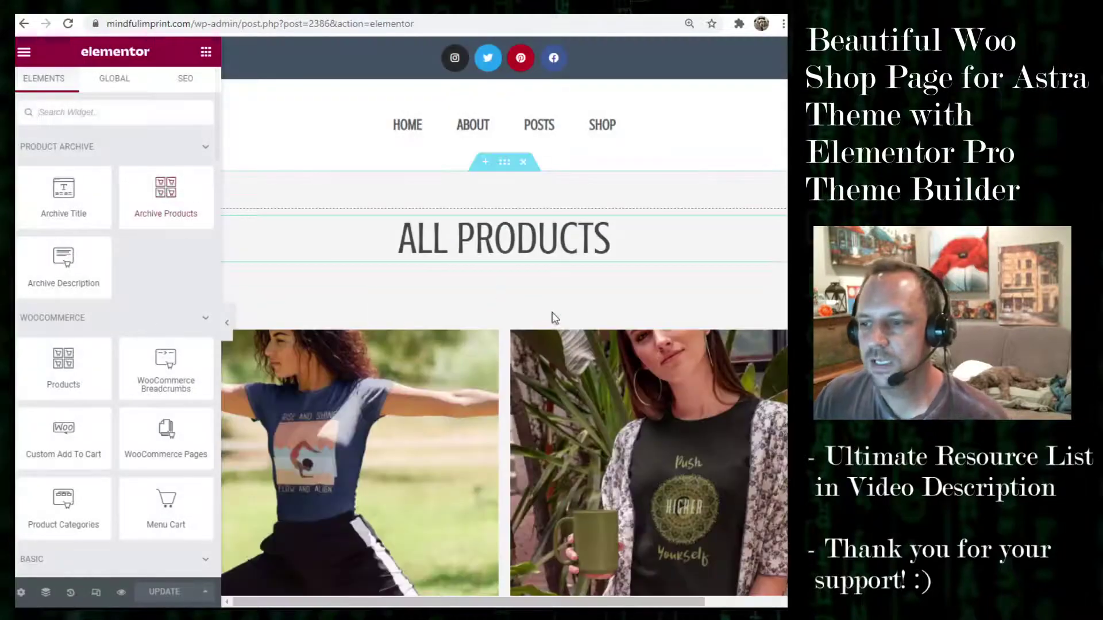
Review the All Products layout and examine the product grid's Content and Query settings
scroll(594, 295, "down", 10)
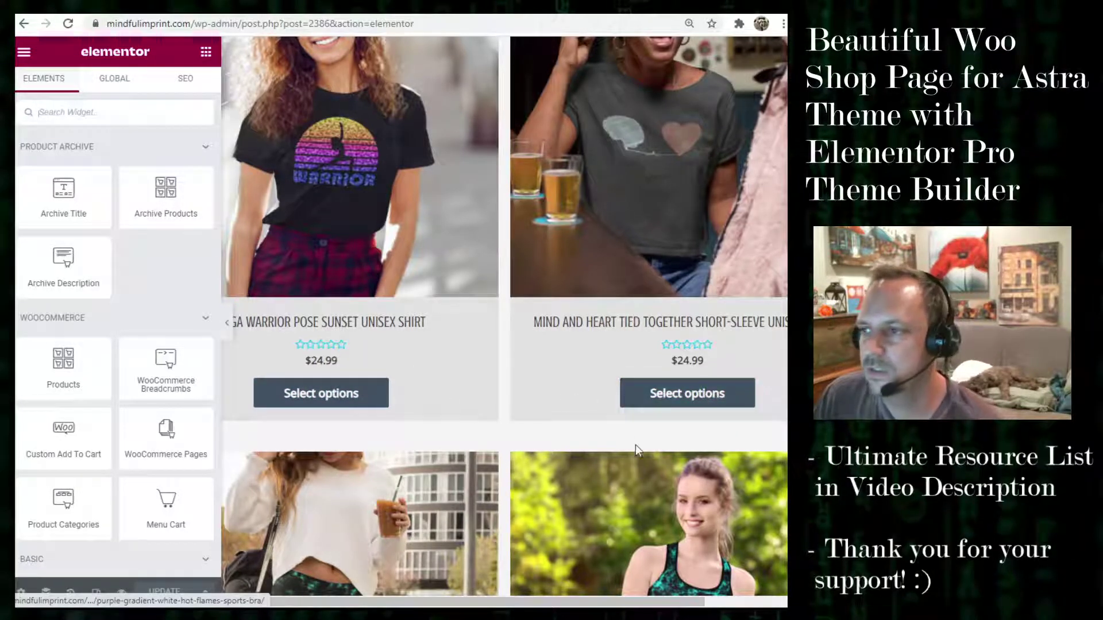
scroll(676, 390, "up", 15)
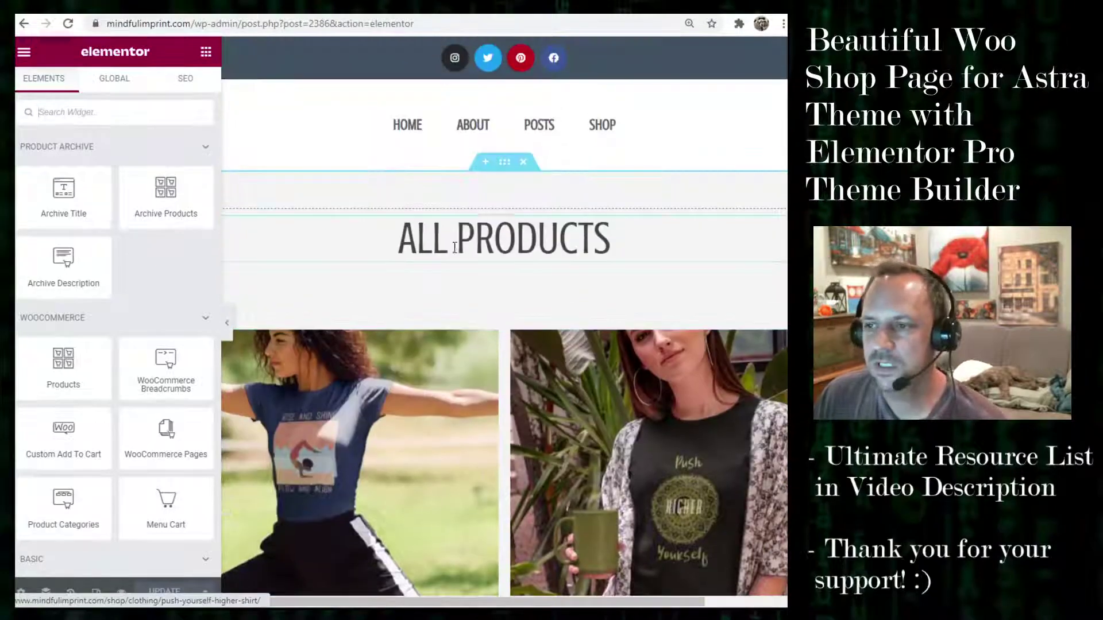
scroll(676, 197, "down", 5)
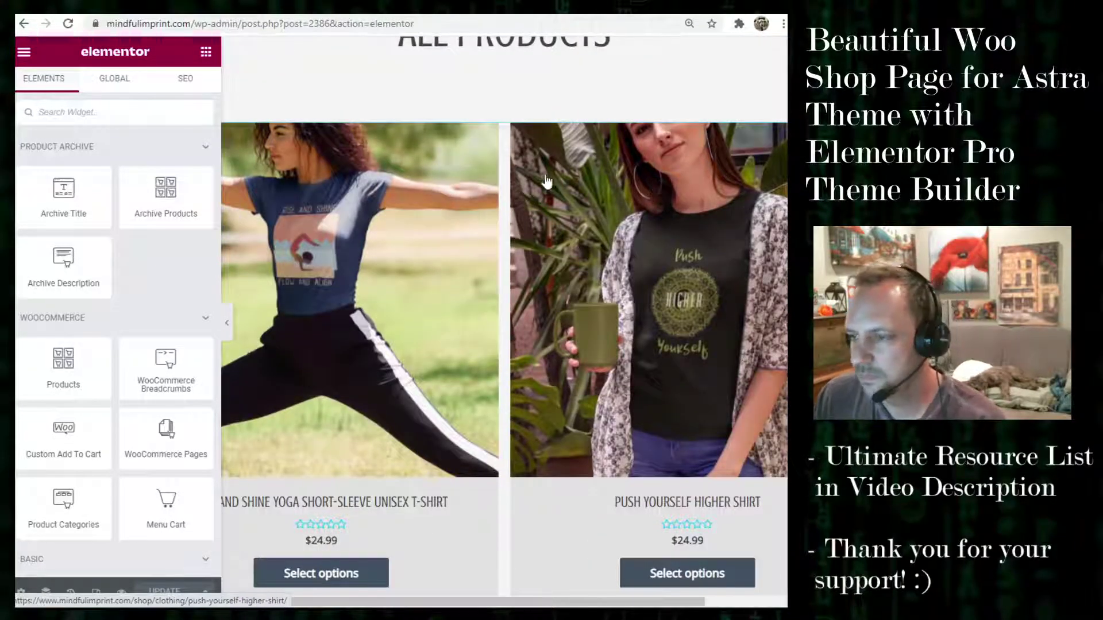
left_click(703, 177)
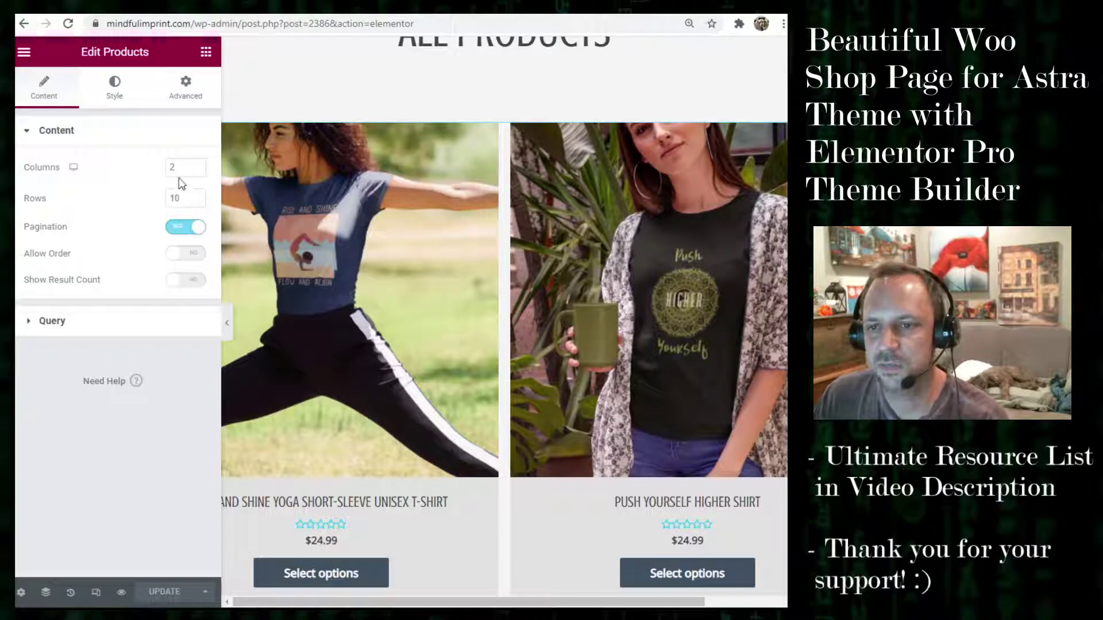
left_click(52, 321)
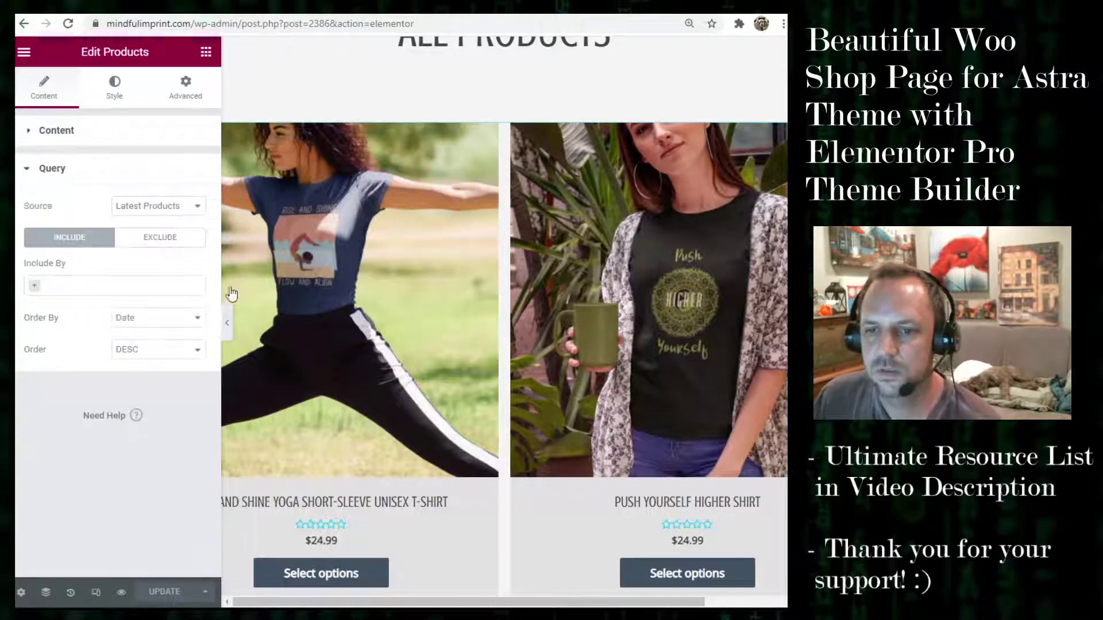
left_click(155, 206)
left_click(92, 204)
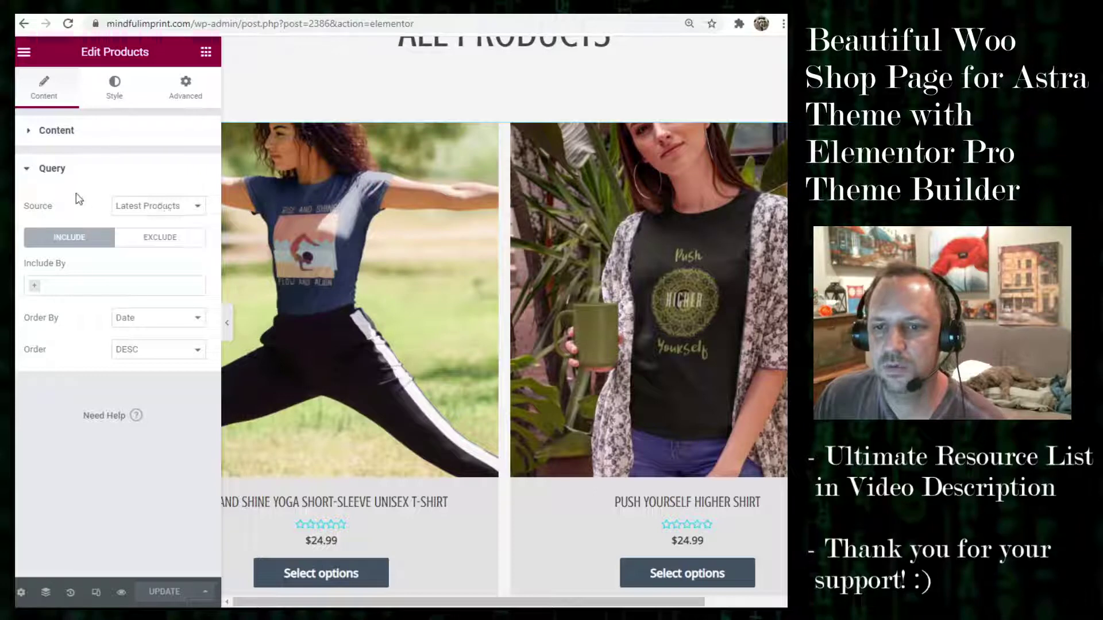
left_click(61, 132)
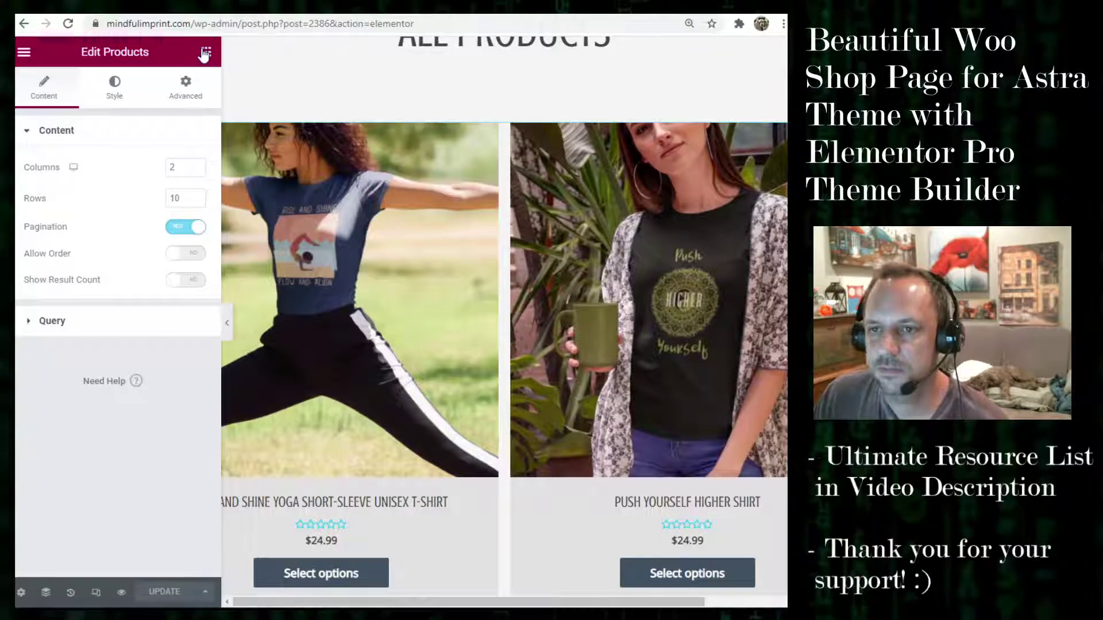
Search the widget library for "woo" and open the settings of the All Products heading
left_click(206, 52)
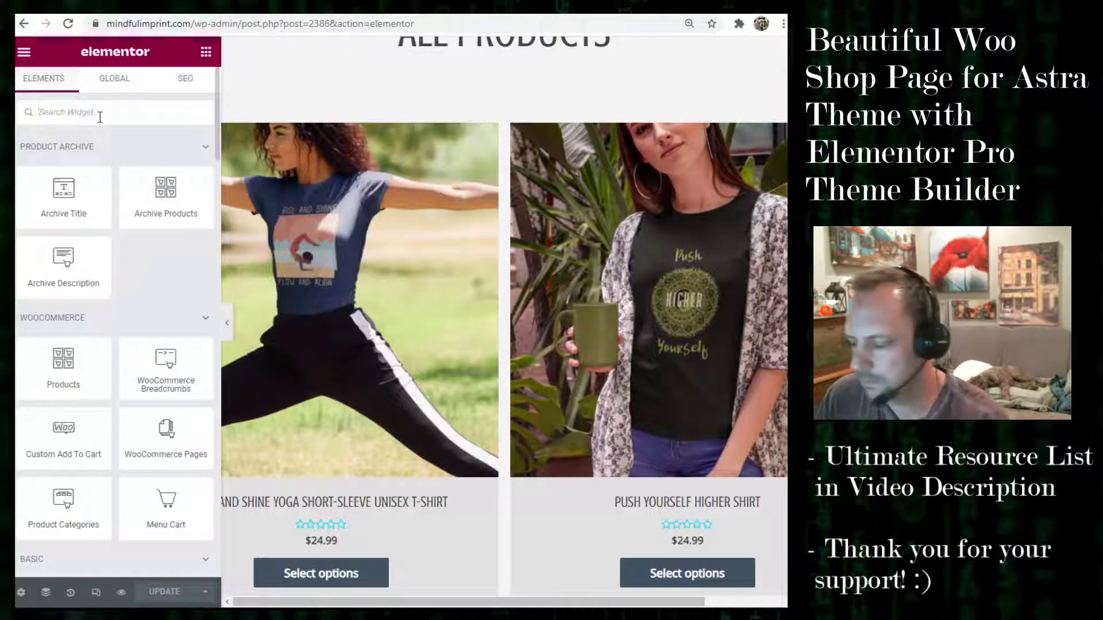
type("woo")
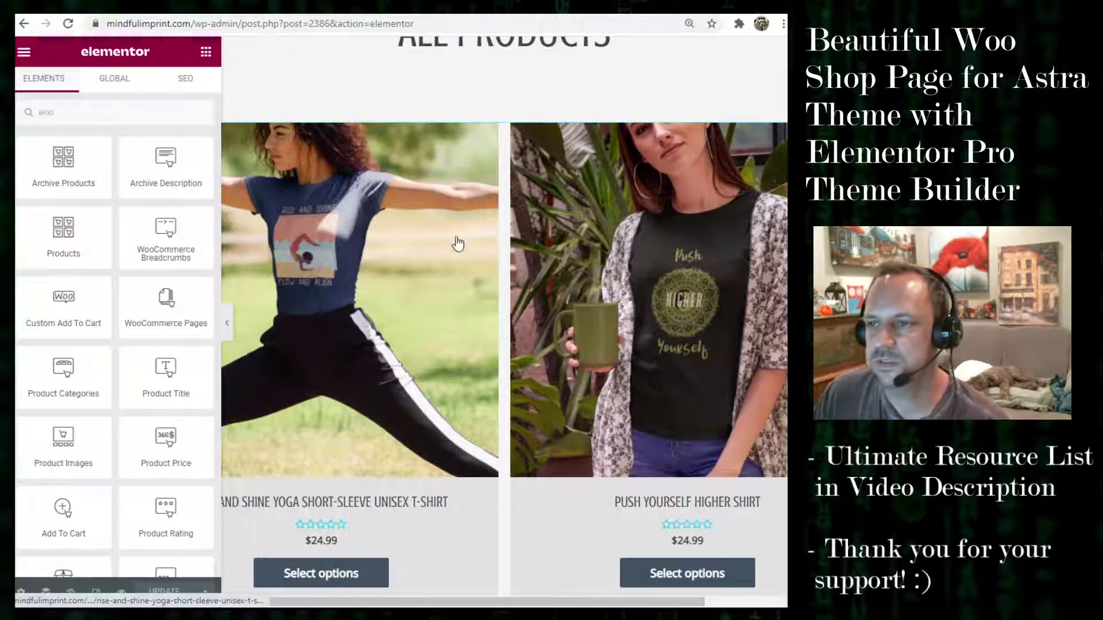
scroll(568, 343, "up", 3)
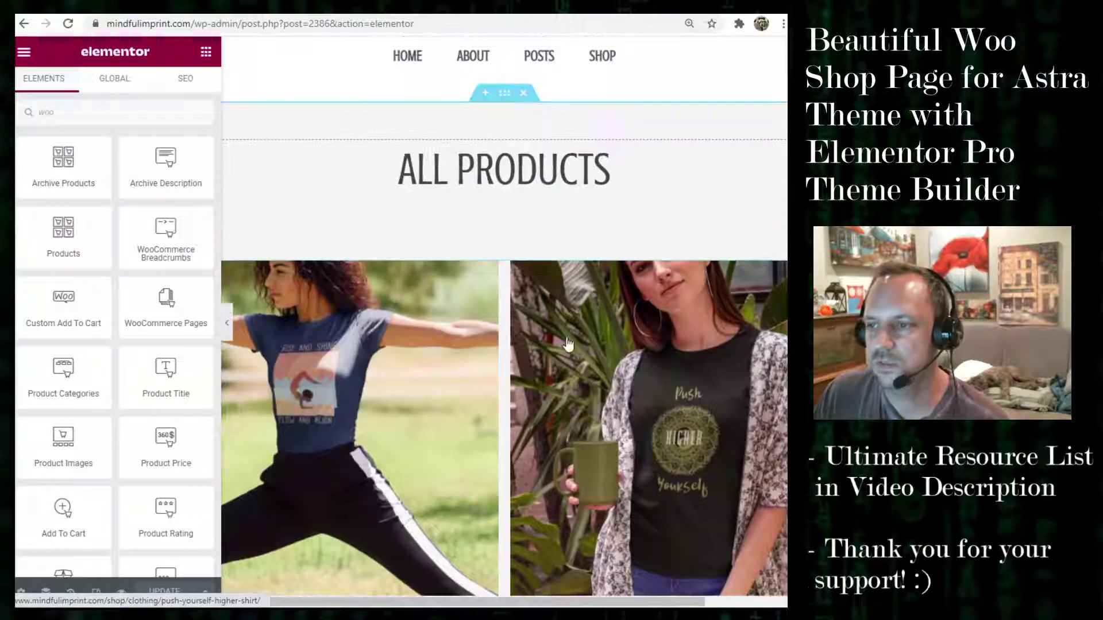
left_click(588, 164)
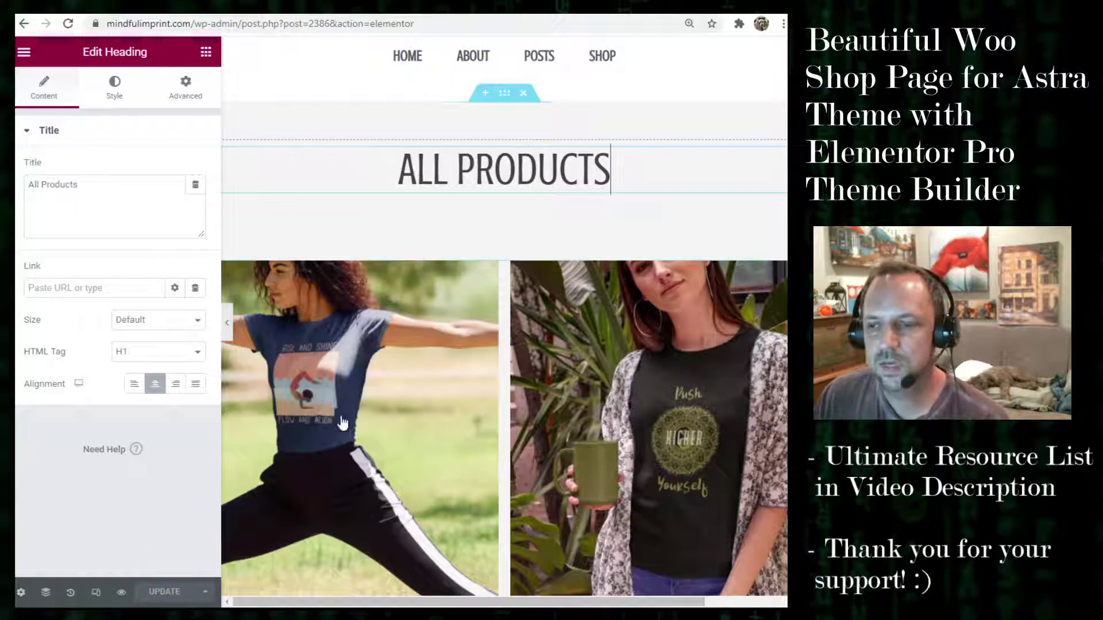
Rename the template to Shop11 in its general settings and keep the page layout at Default
left_click(19, 596)
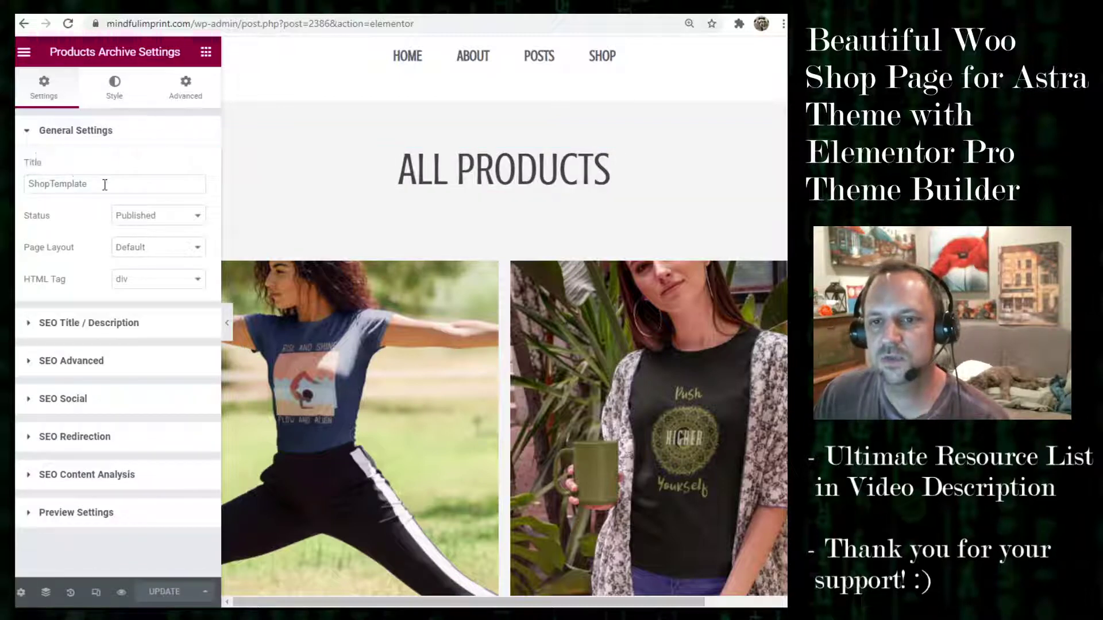
left_click_drag(105, 184, 49, 188)
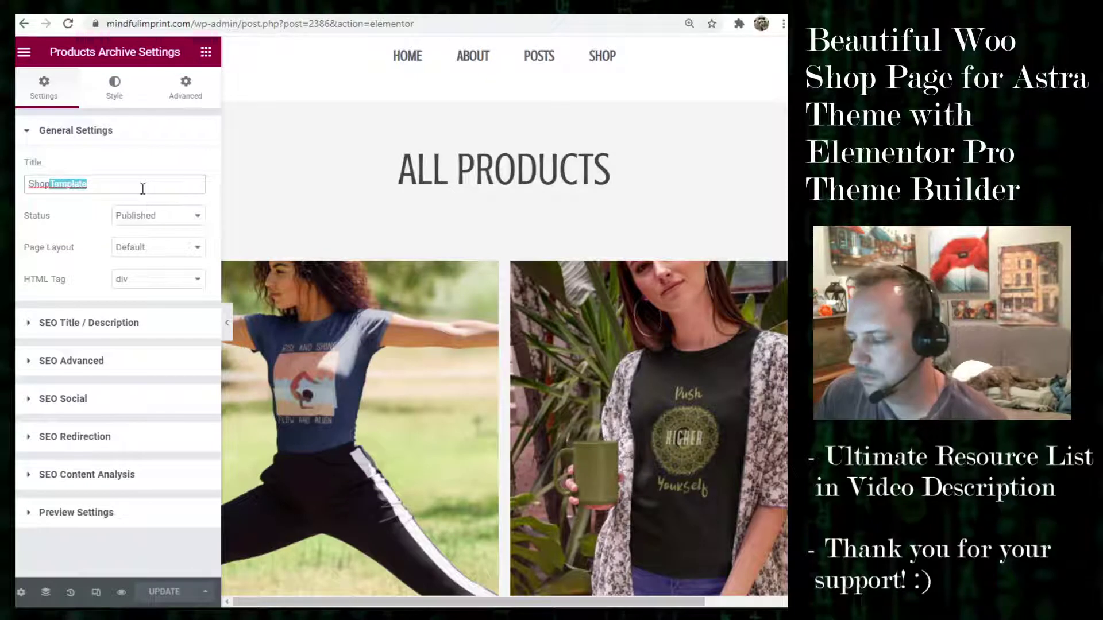
key("BackSpace")
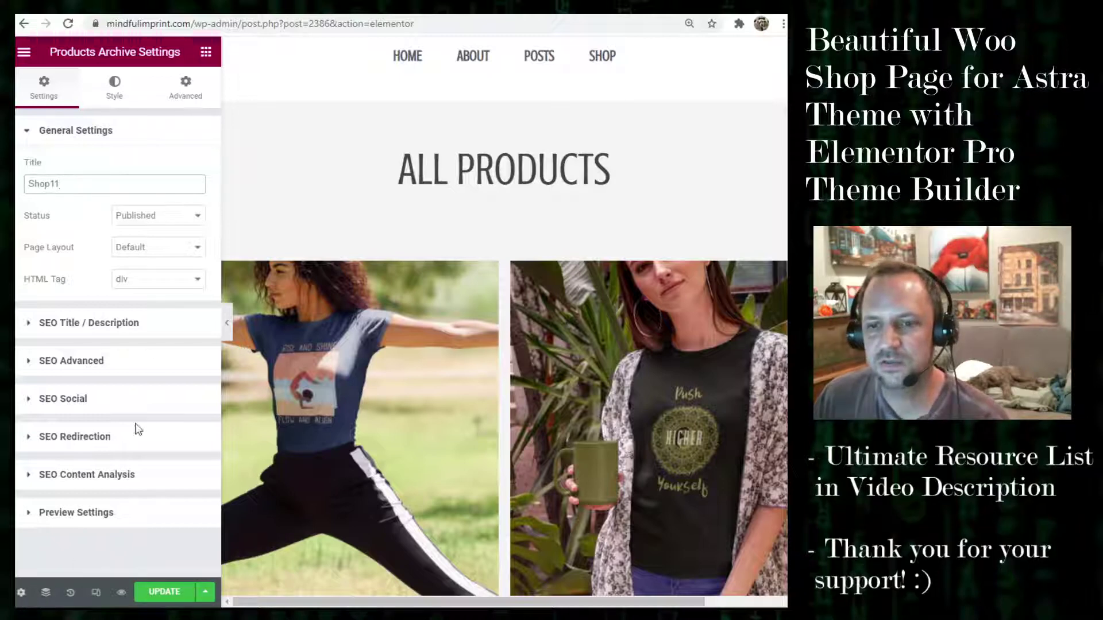
left_click(177, 246)
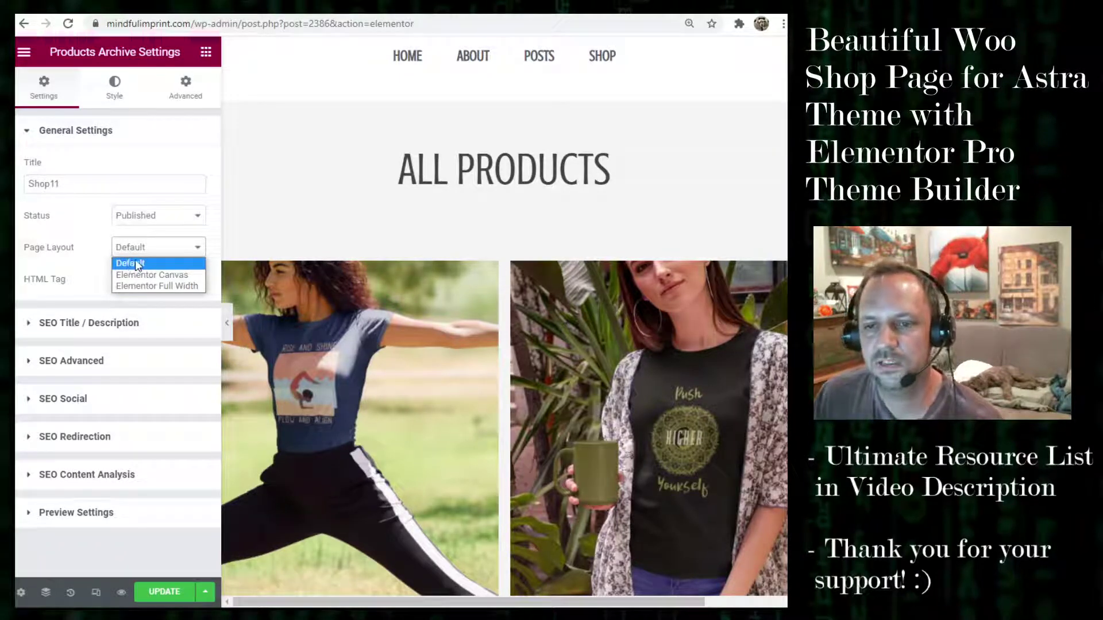
left_click(125, 263)
left_click(141, 250)
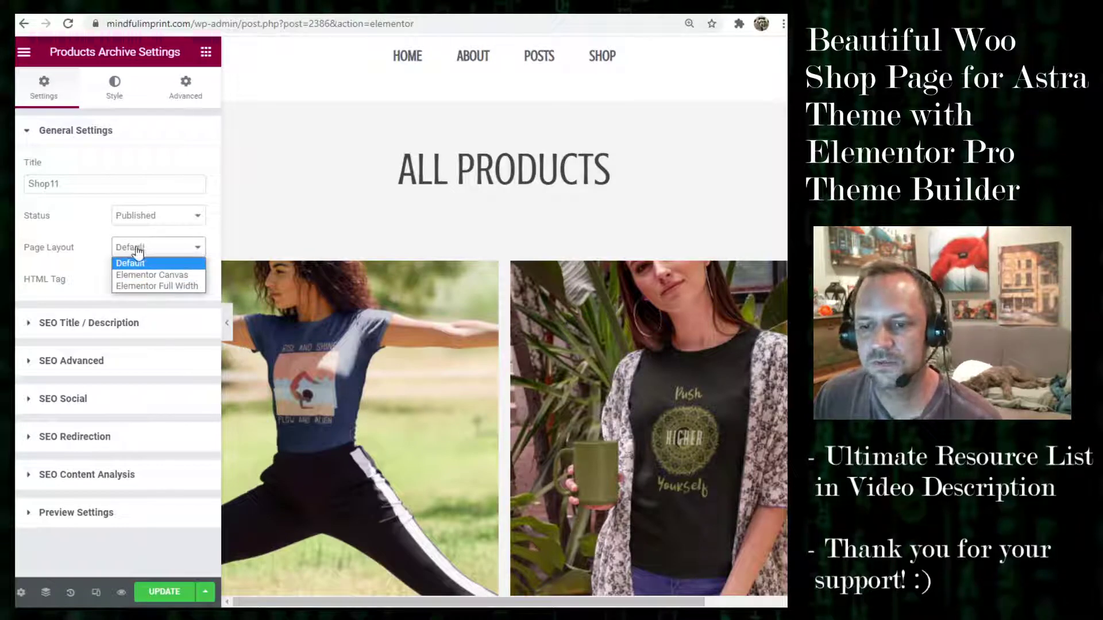
left_click(94, 252)
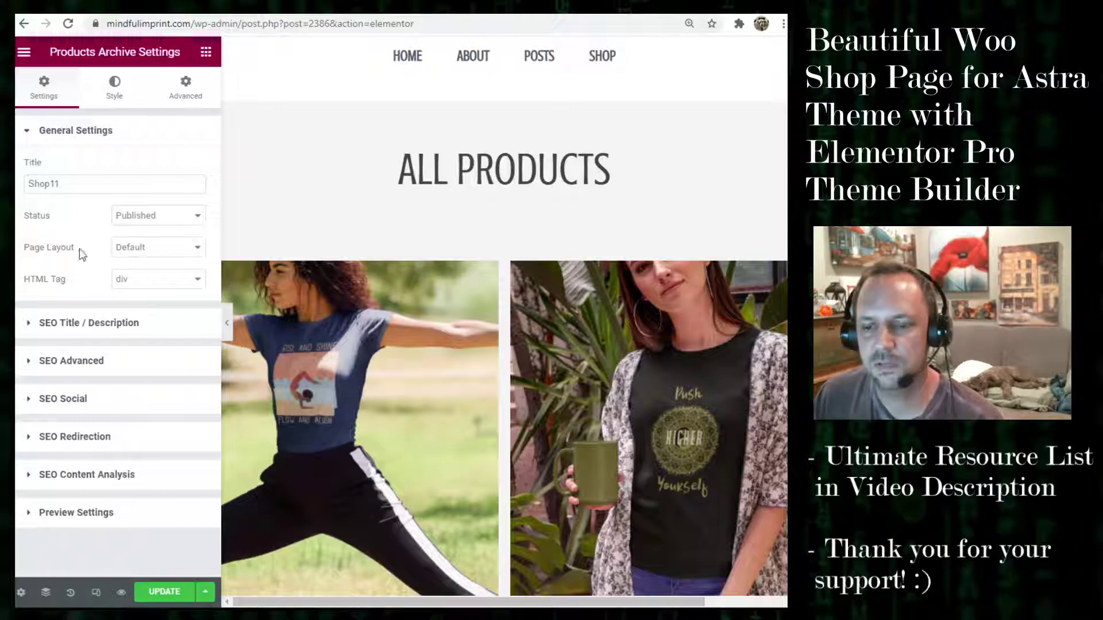
Try an Include display condition for Shop Page, remove it again, and save the template without conditions
left_click(172, 593)
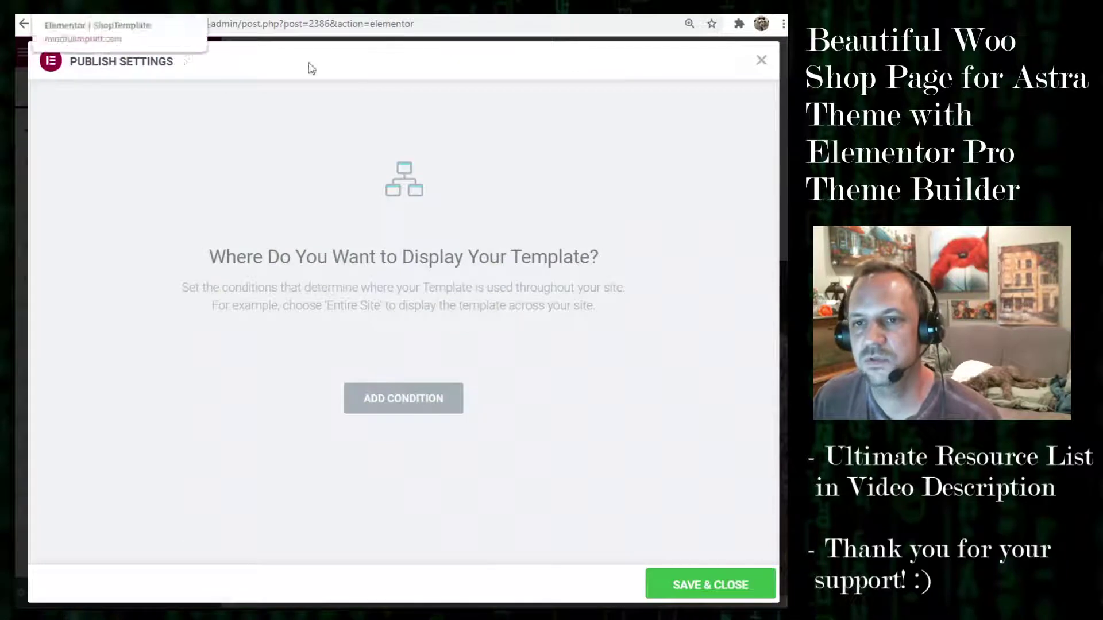
left_click(428, 404)
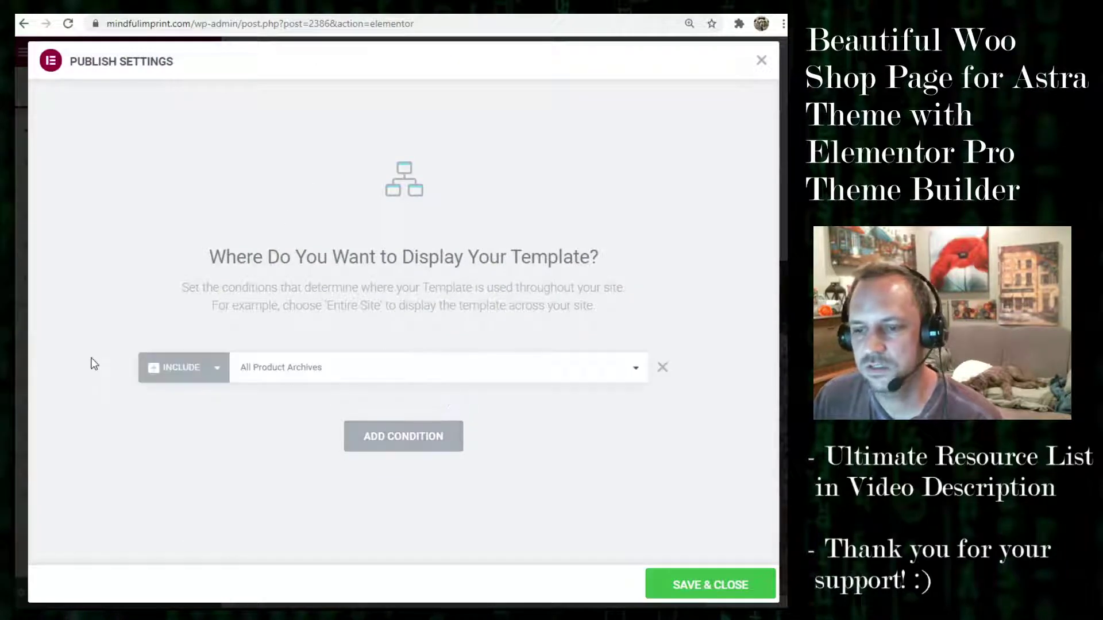
left_click(635, 368)
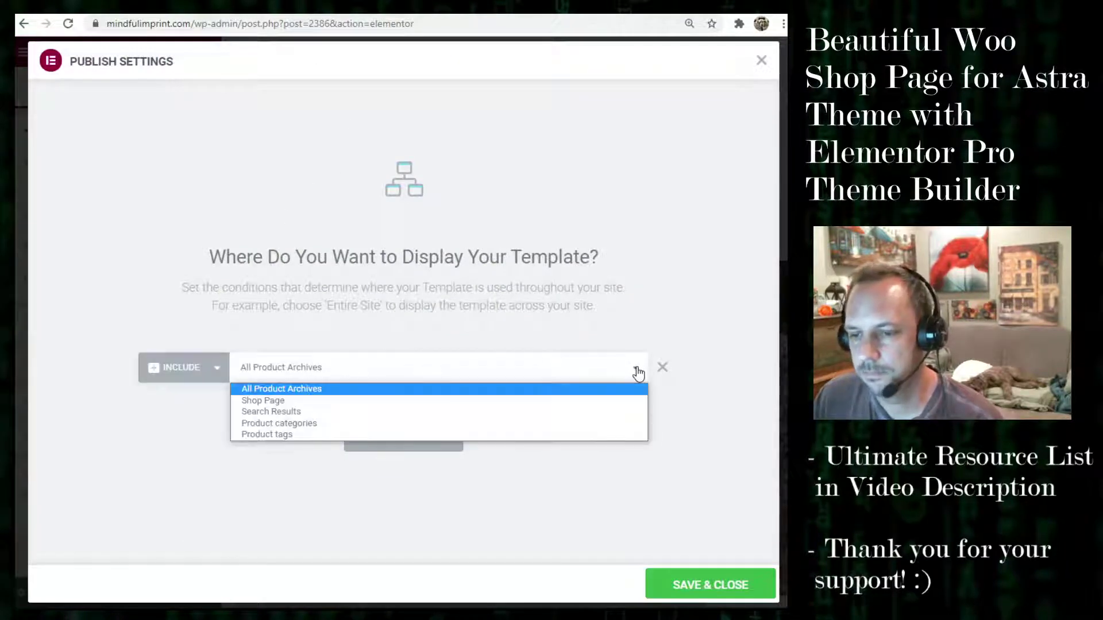
left_click(292, 402)
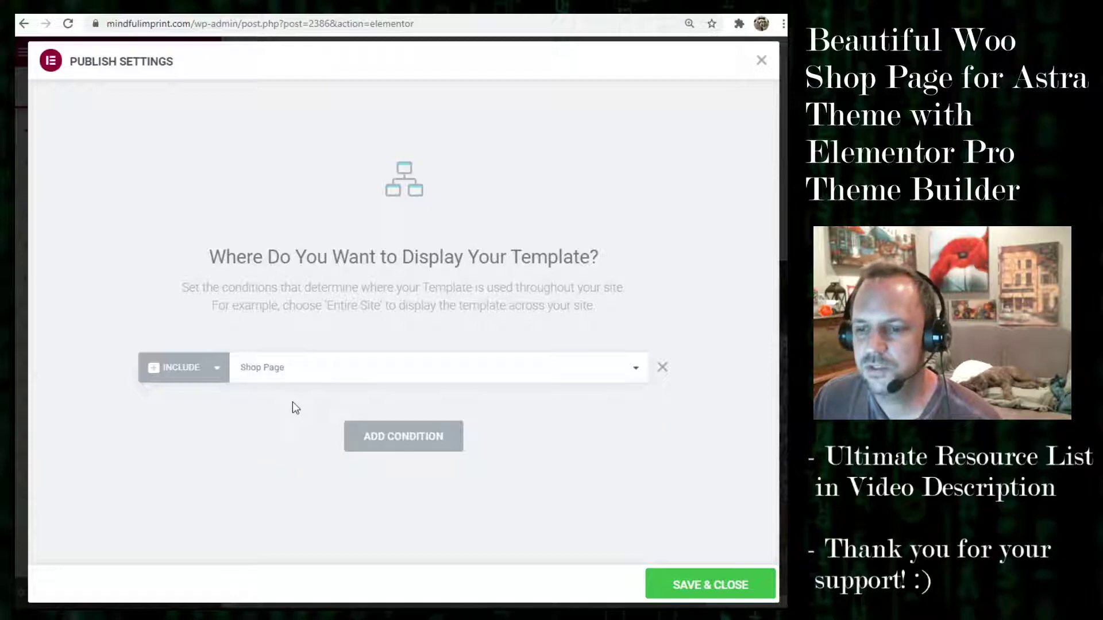
left_click(618, 374)
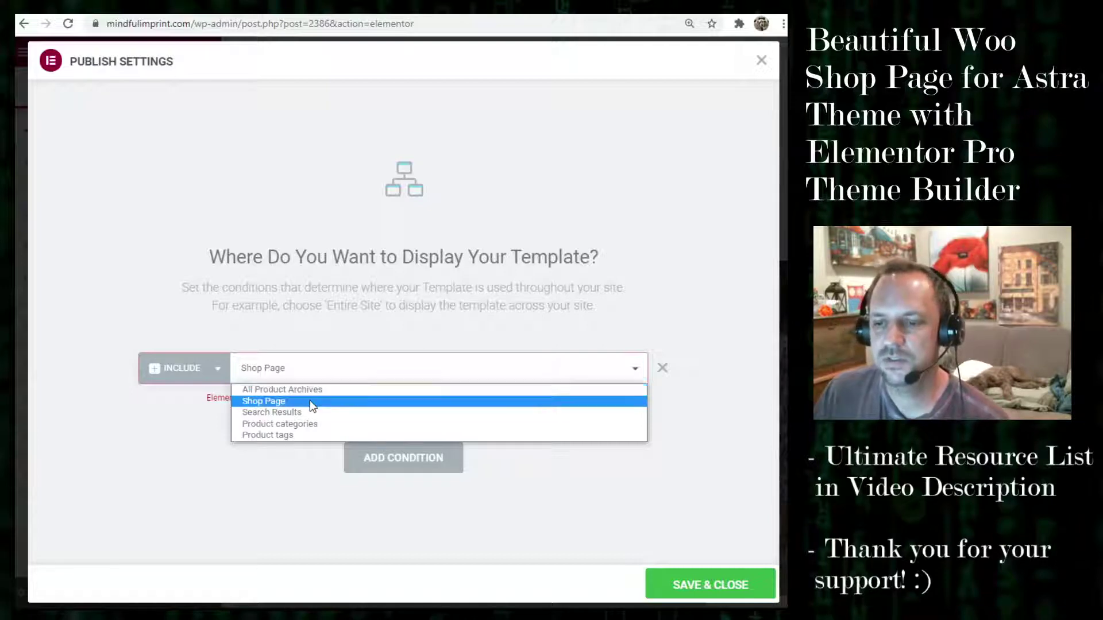
left_click(281, 402)
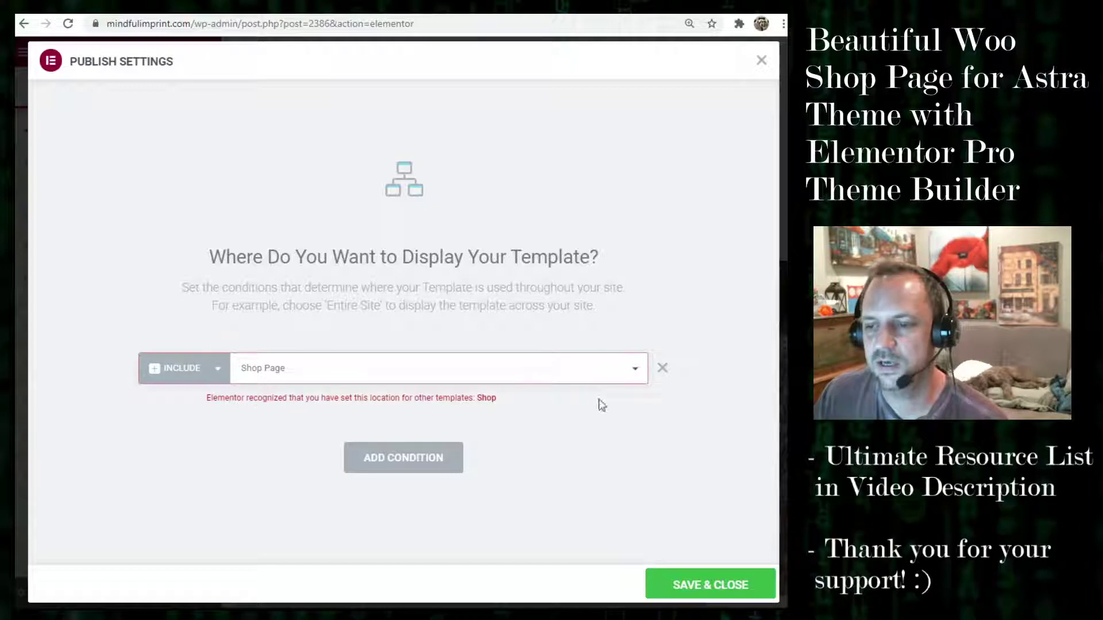
left_click(663, 368)
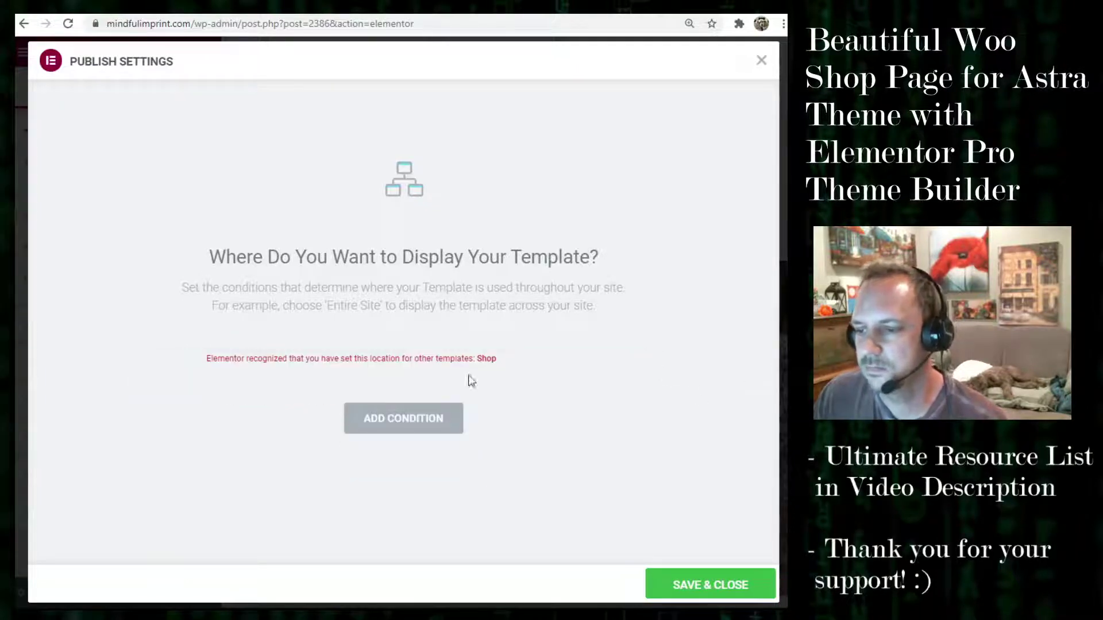
left_click(702, 585)
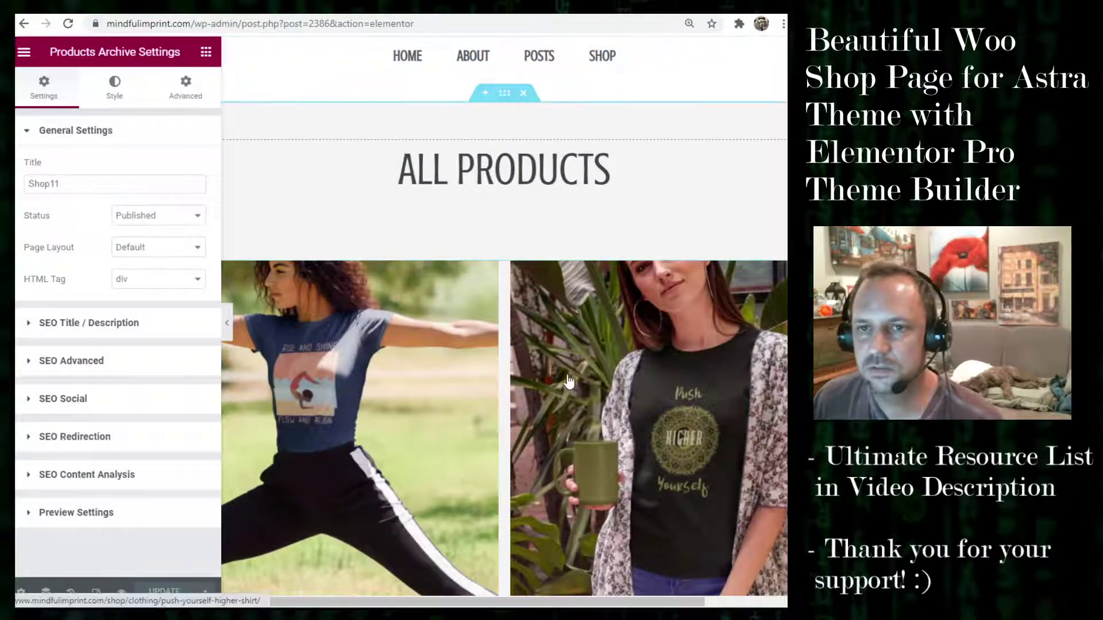
Exit the Elementor editor to the WordPress dashboard and open the Theme Builder template list
left_click(24, 52)
left_click(150, 314)
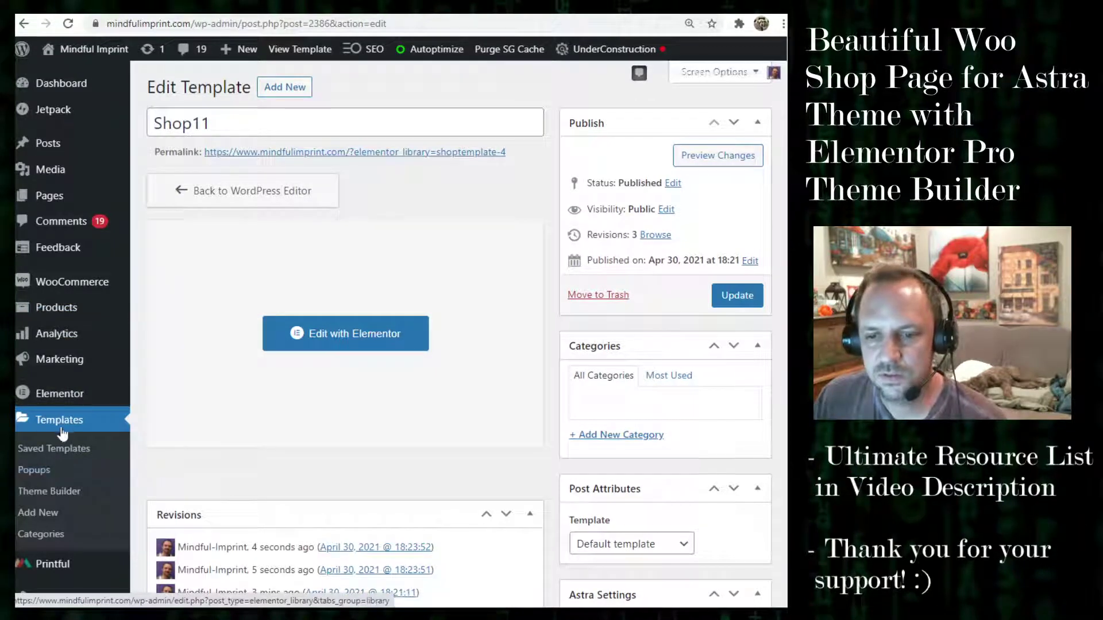
left_click(61, 492)
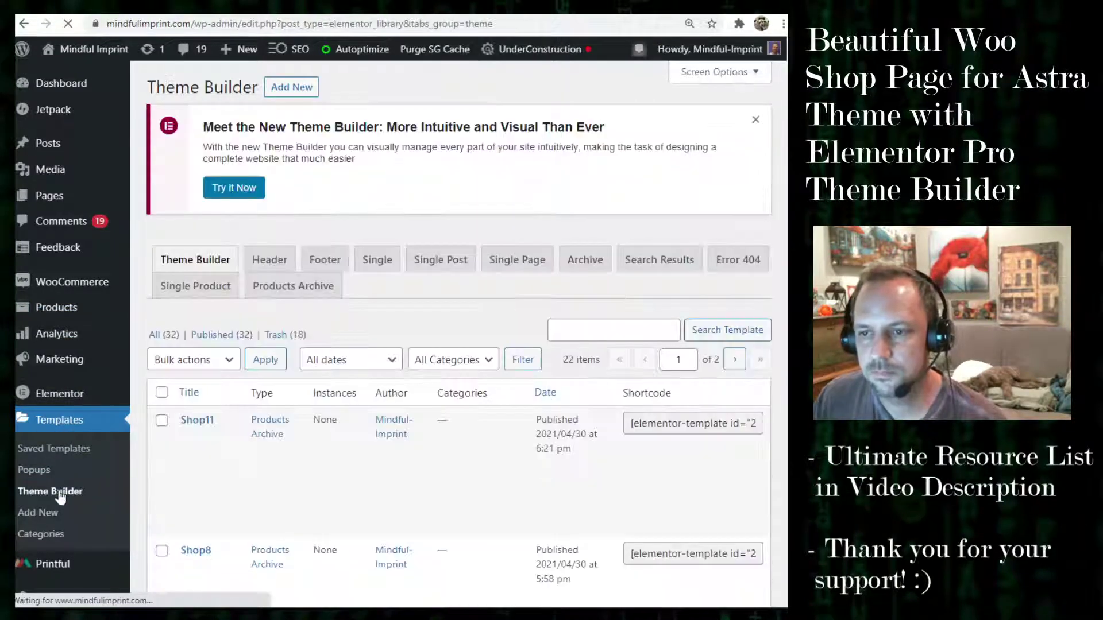
Compare the Instances entries of the Shop11, Shop8, Shop5 and Shop templates in the list
scroll(243, 325, "down", 1)
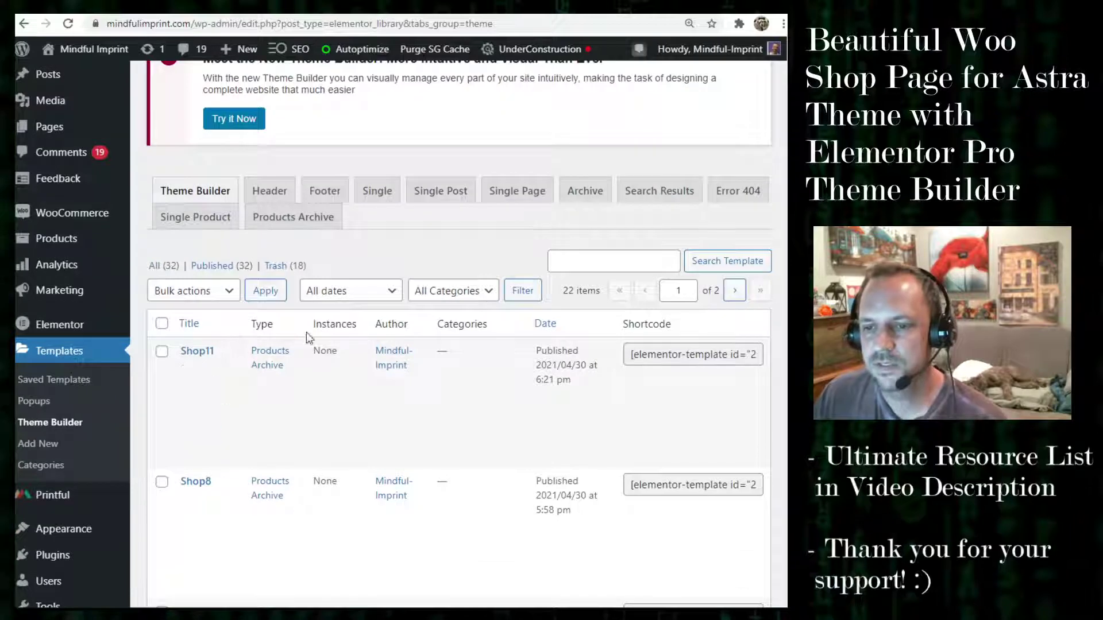
left_click_drag(315, 323, 341, 326)
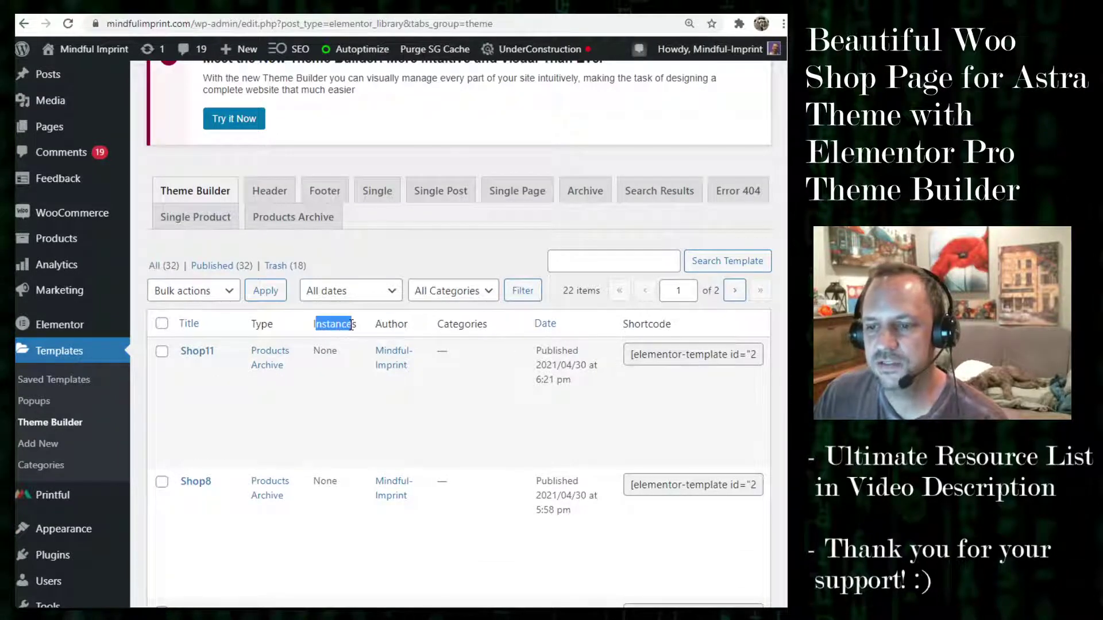
scroll(391, 395, "down", 5)
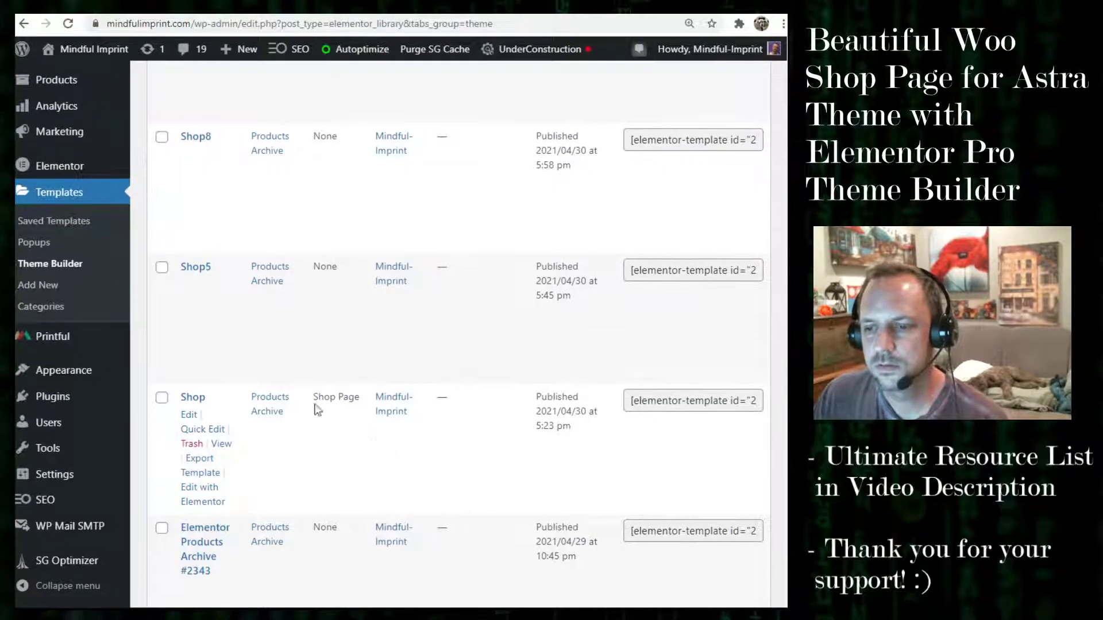
left_click_drag(320, 398, 357, 402)
scroll(315, 446, "up", 3)
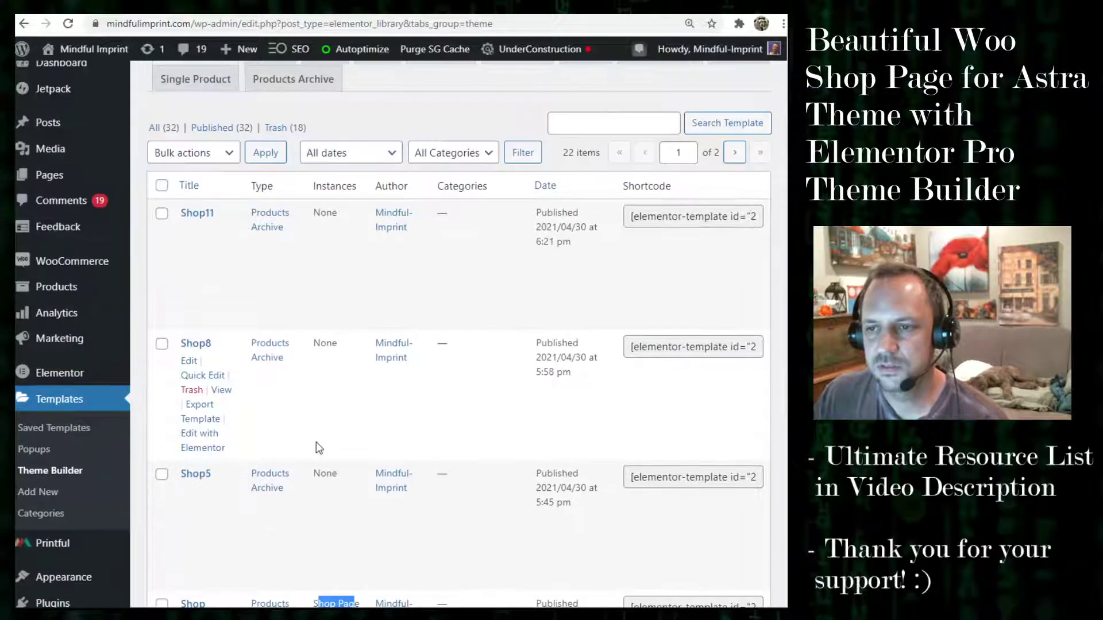
scroll(299, 459, "down", 2)
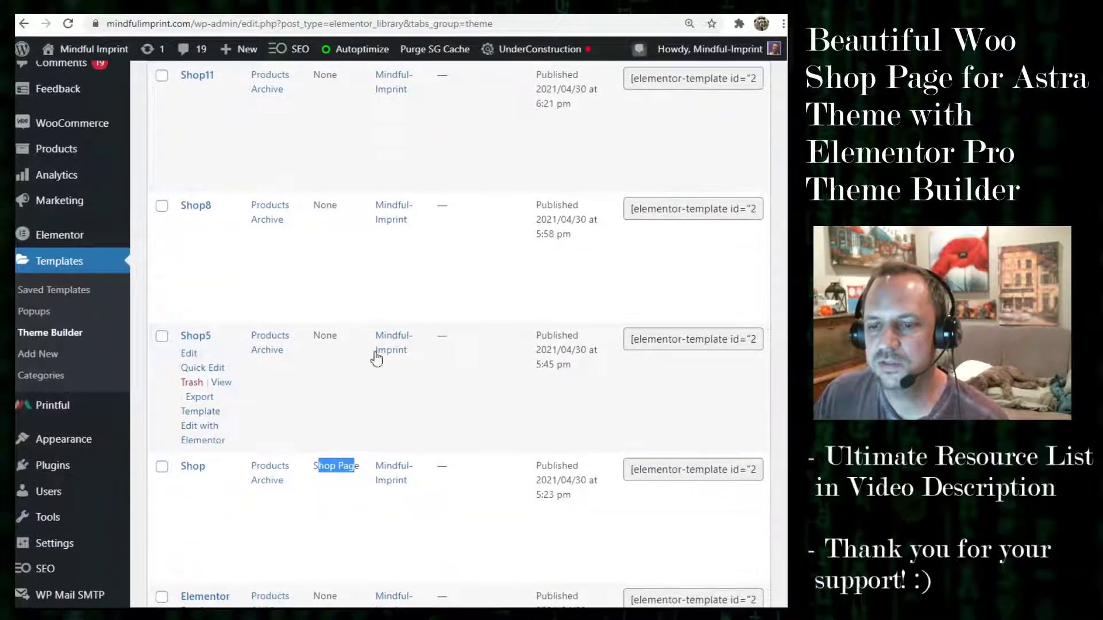
left_click(327, 469)
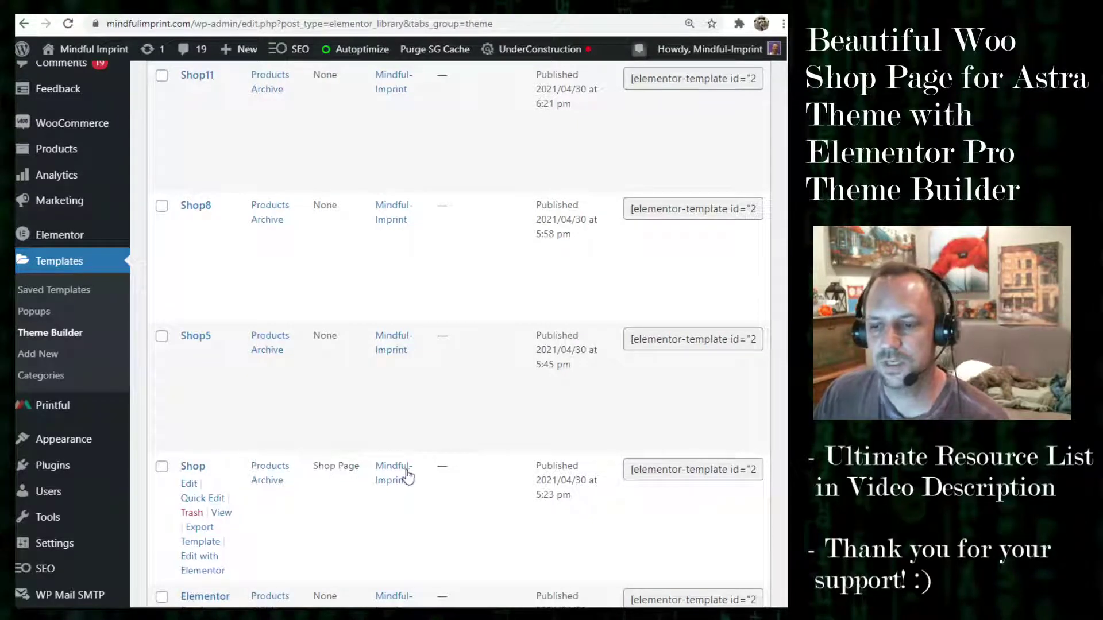
scroll(583, 402, "up", 4)
scroll(584, 429, "up", 1)
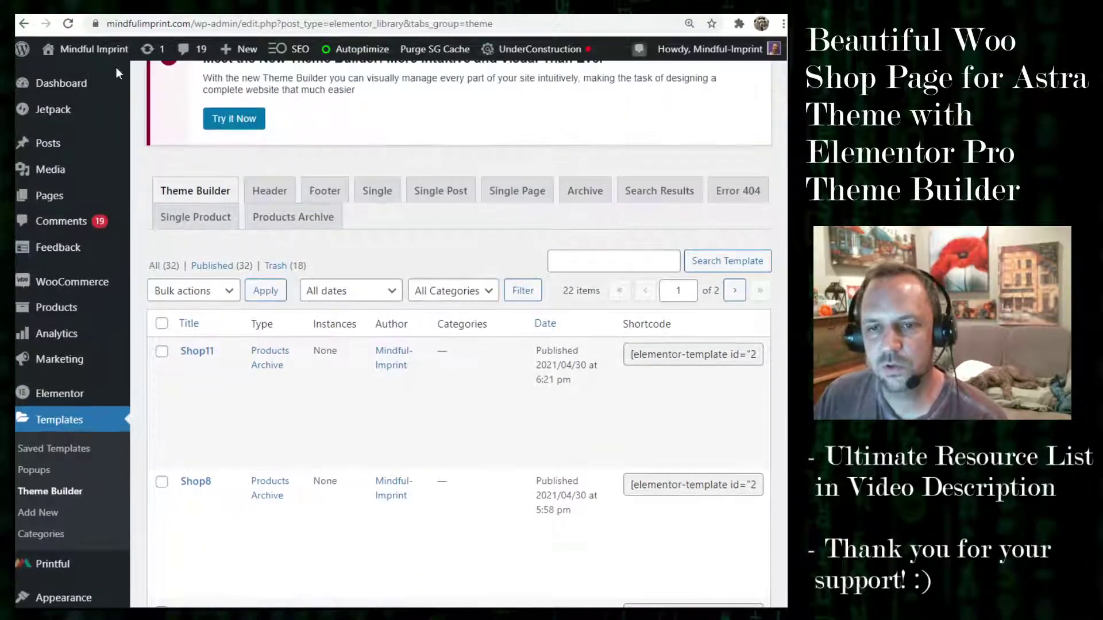
Open the list of all WordPress pages and look through it for a shop page
mouse_move(37, 202)
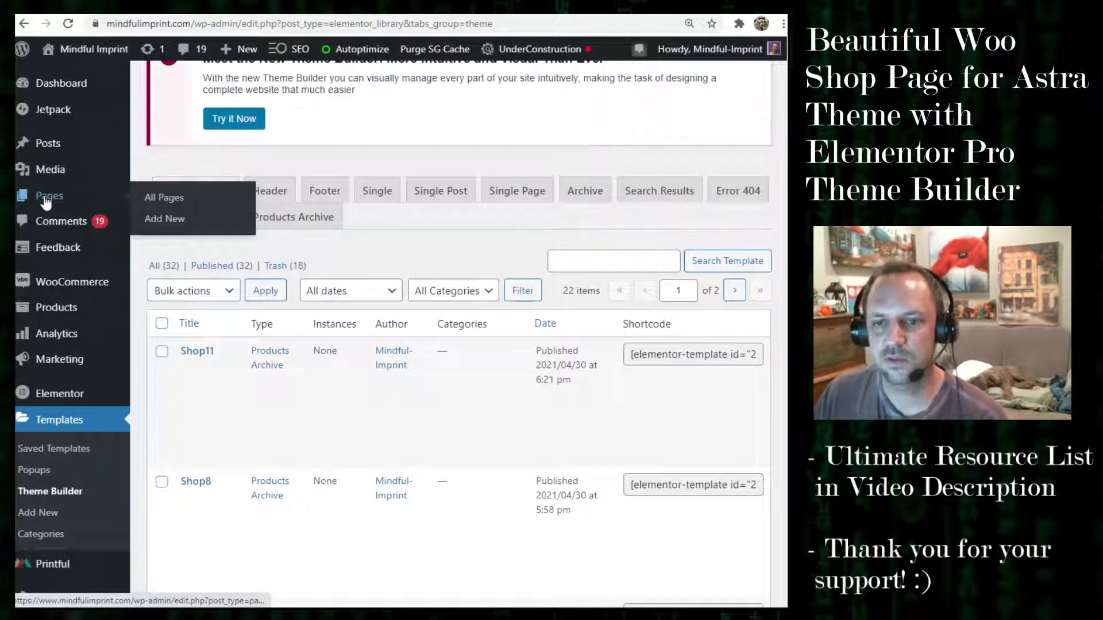
left_click(57, 197)
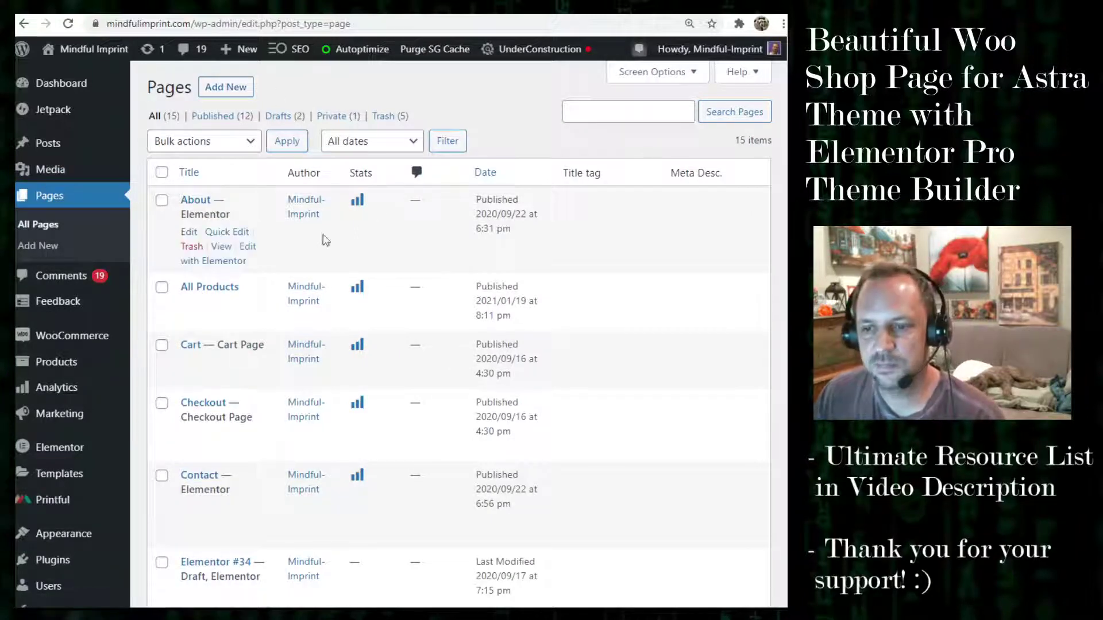
scroll(326, 240, "down", 3)
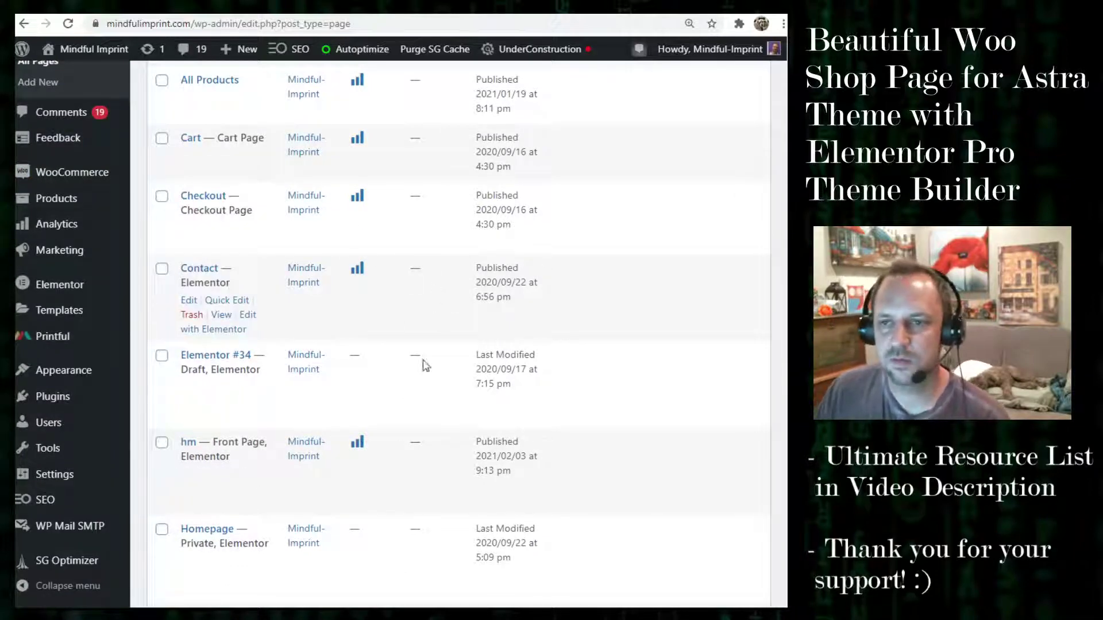
scroll(386, 431, "up", 3)
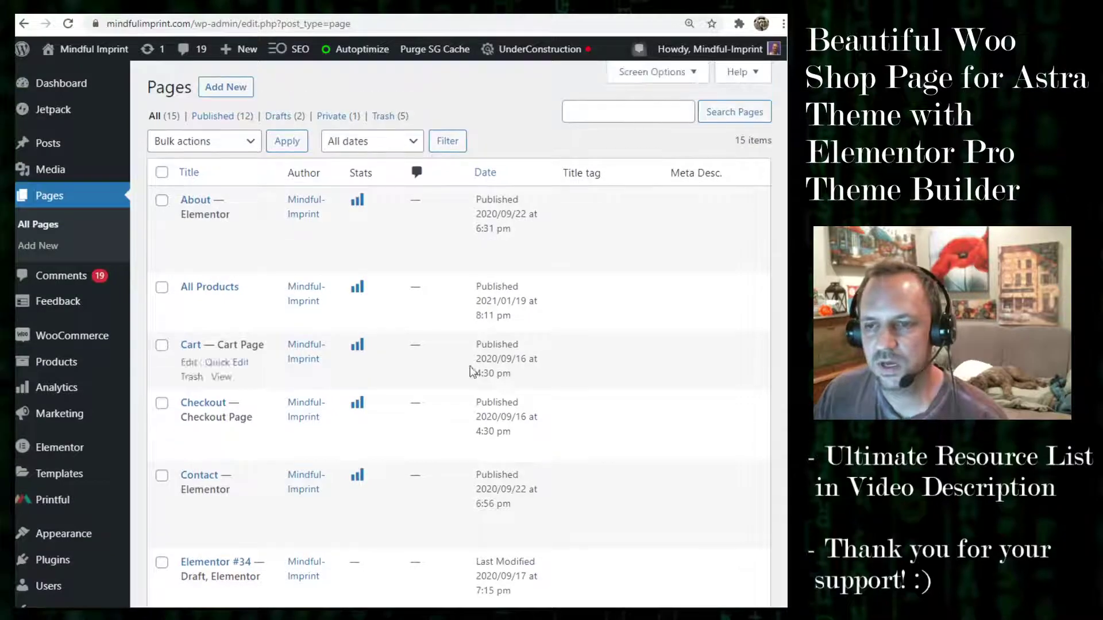
scroll(509, 372, "down", 5)
scroll(433, 312, "down", 5)
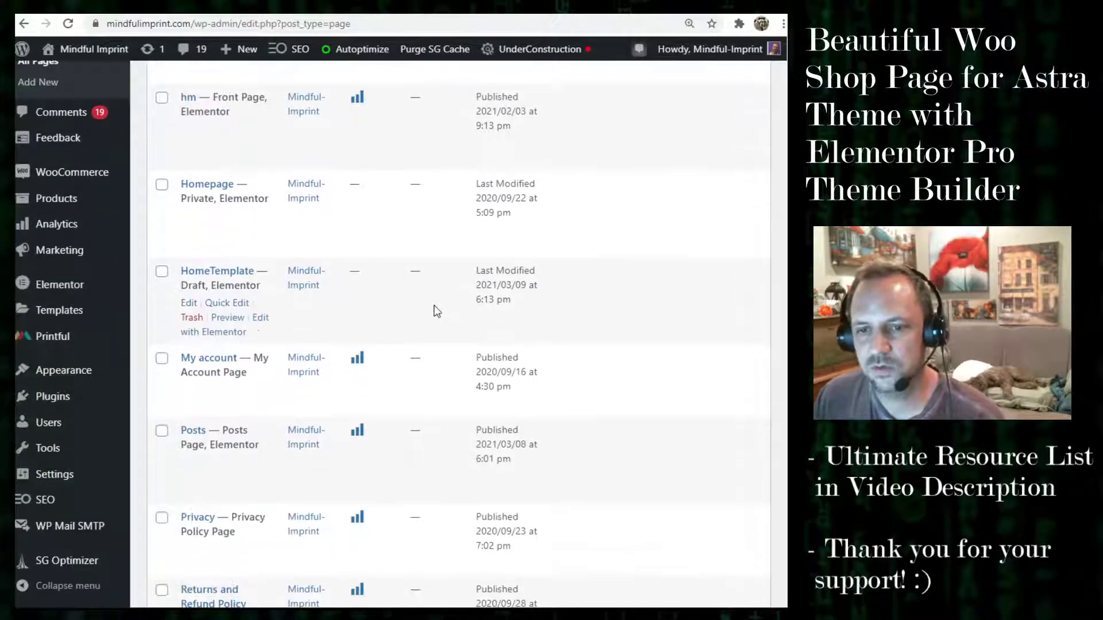
scroll(439, 311, "up", 5)
scroll(442, 311, "down", 5)
scroll(439, 305, "down", 3)
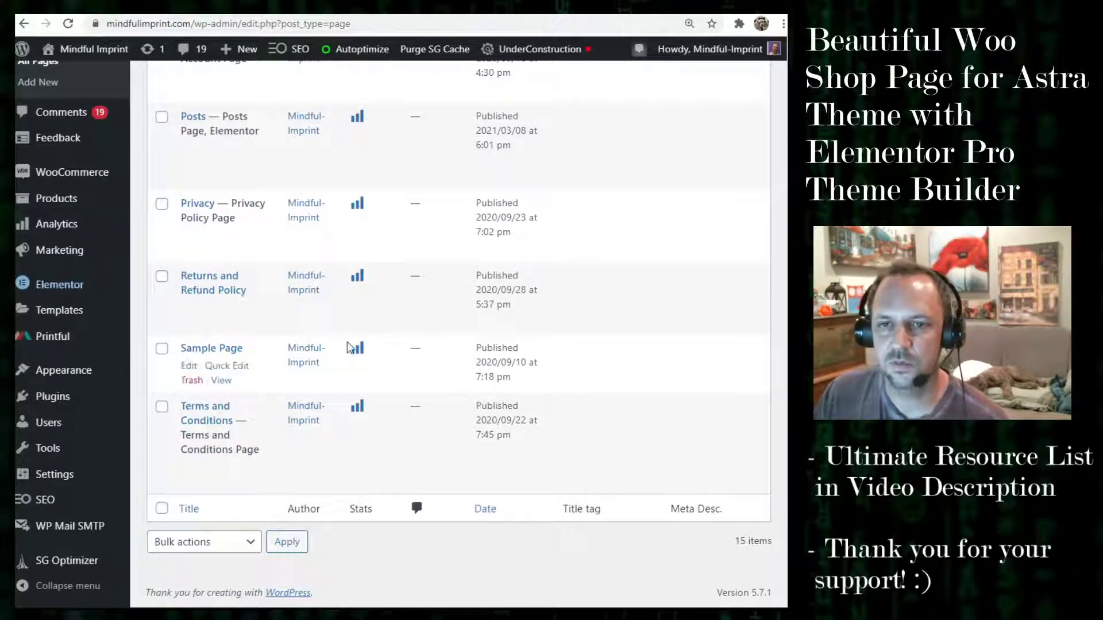
scroll(349, 347, "up", 3)
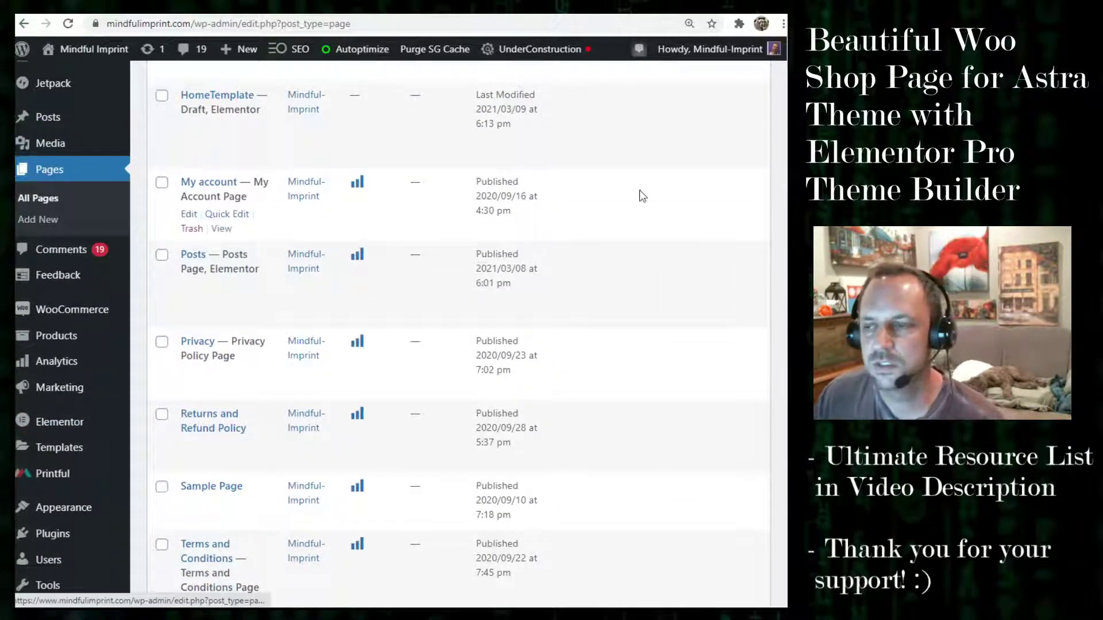
scroll(479, 293, "up", 5)
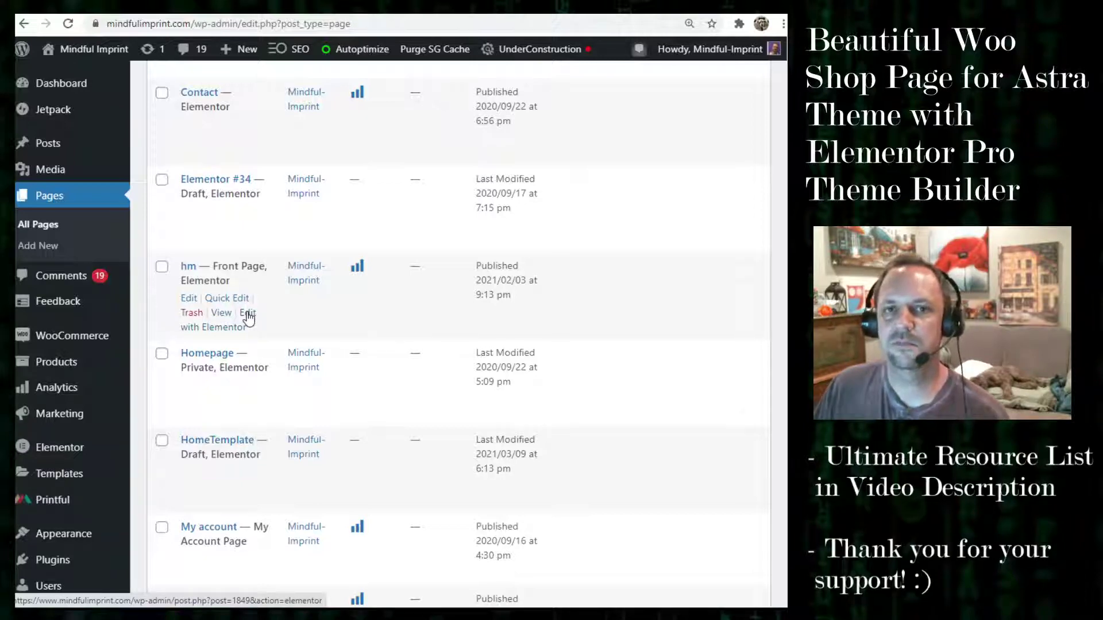
Look through the remaining entries of the pages list for a shop page
scroll(439, 313, "down", 3)
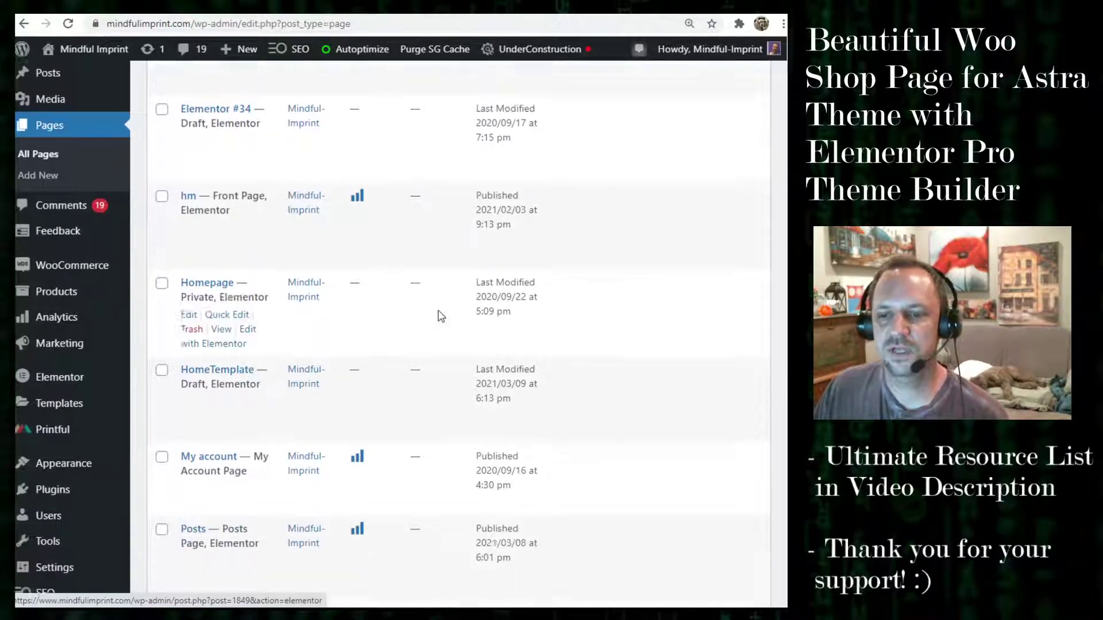
mouse_move(74, 397)
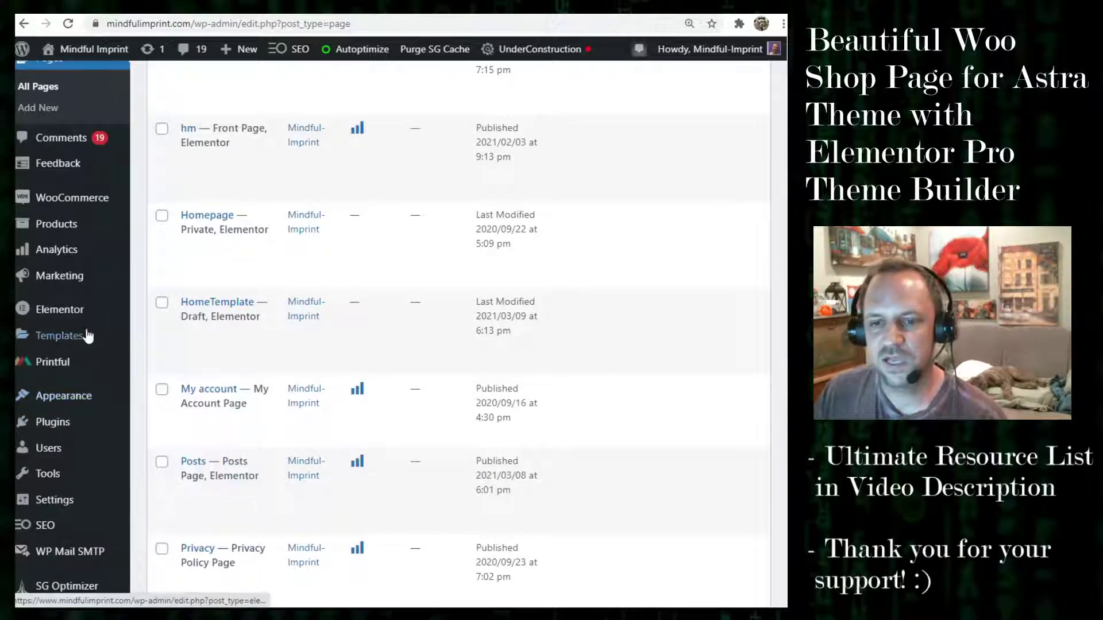
mouse_move(75, 337)
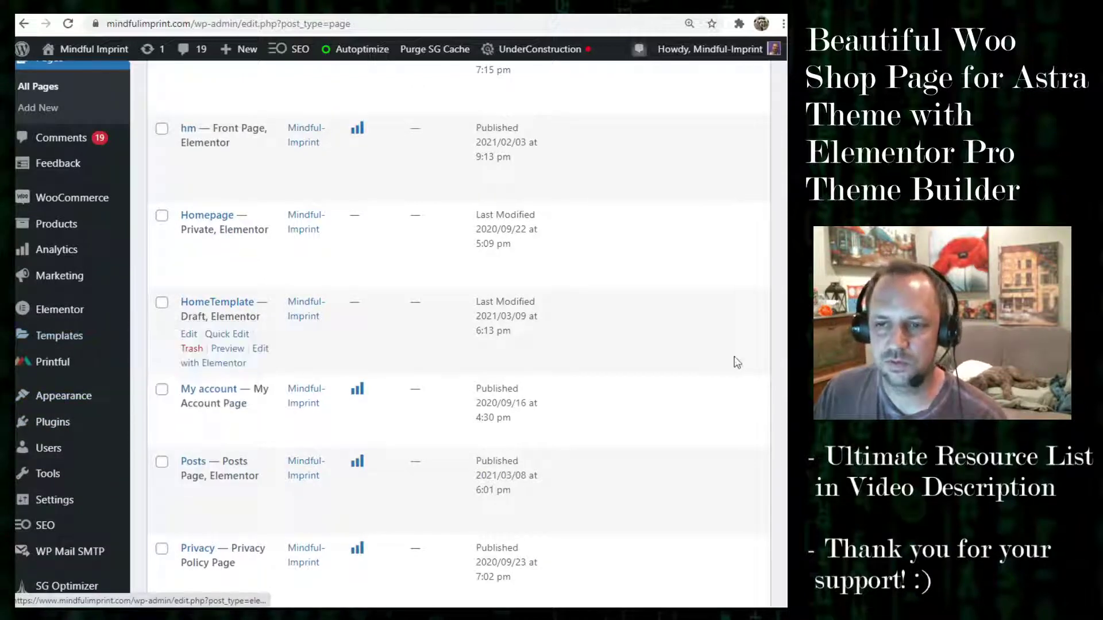
scroll(546, 388, "up", 3)
scroll(528, 390, "up", 5)
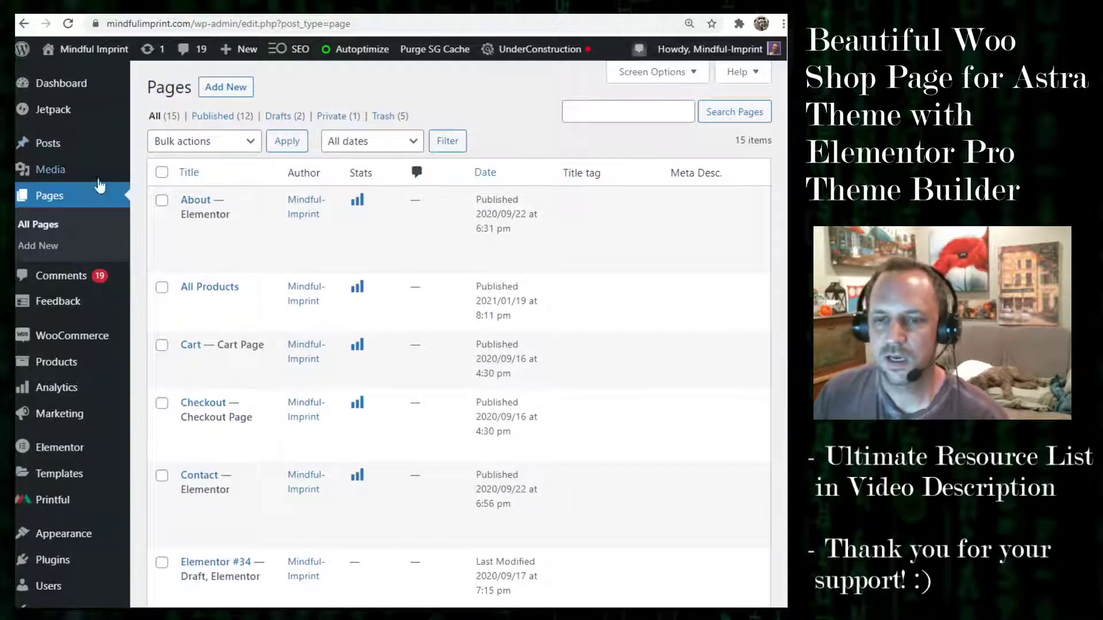
Open the WooCommerce product settings and review the pages offered for Shop page without selecting one
mouse_move(74, 478)
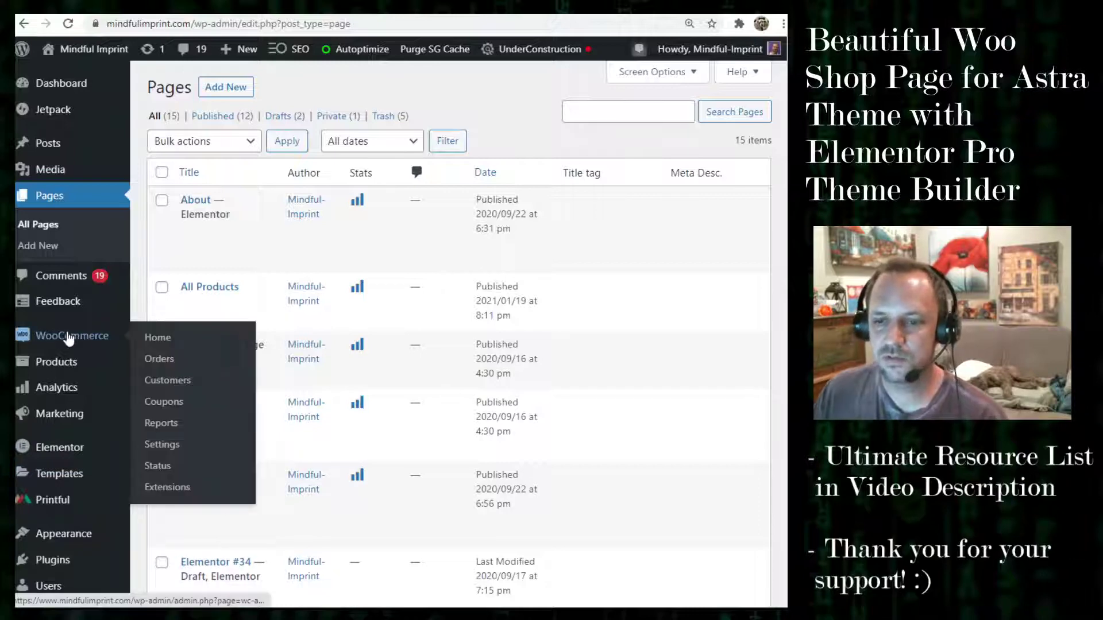
left_click(171, 447)
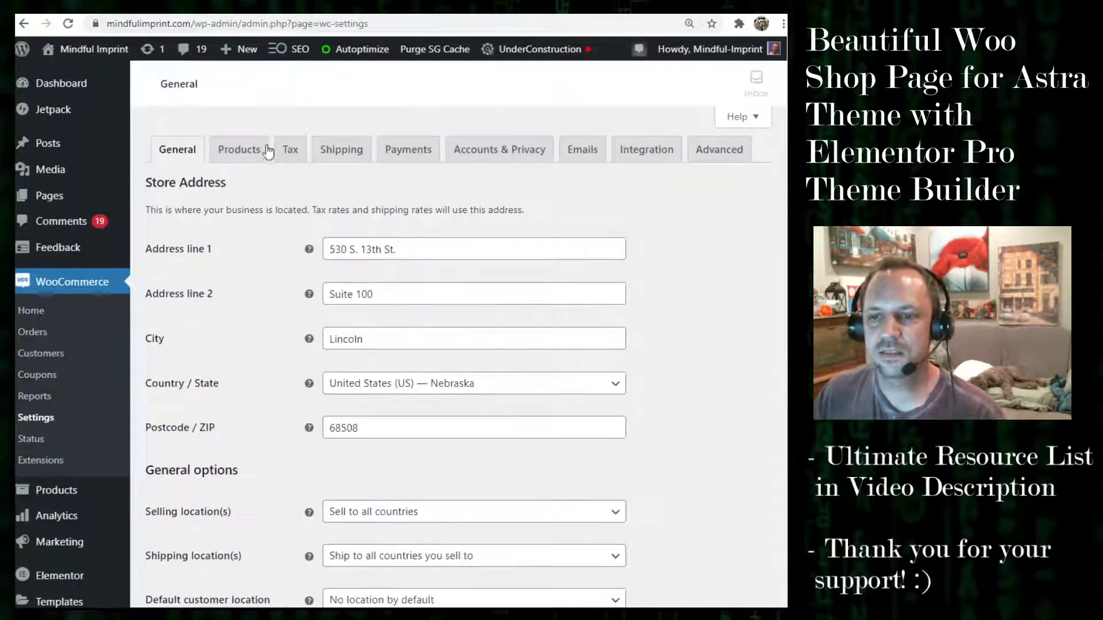
left_click(247, 156)
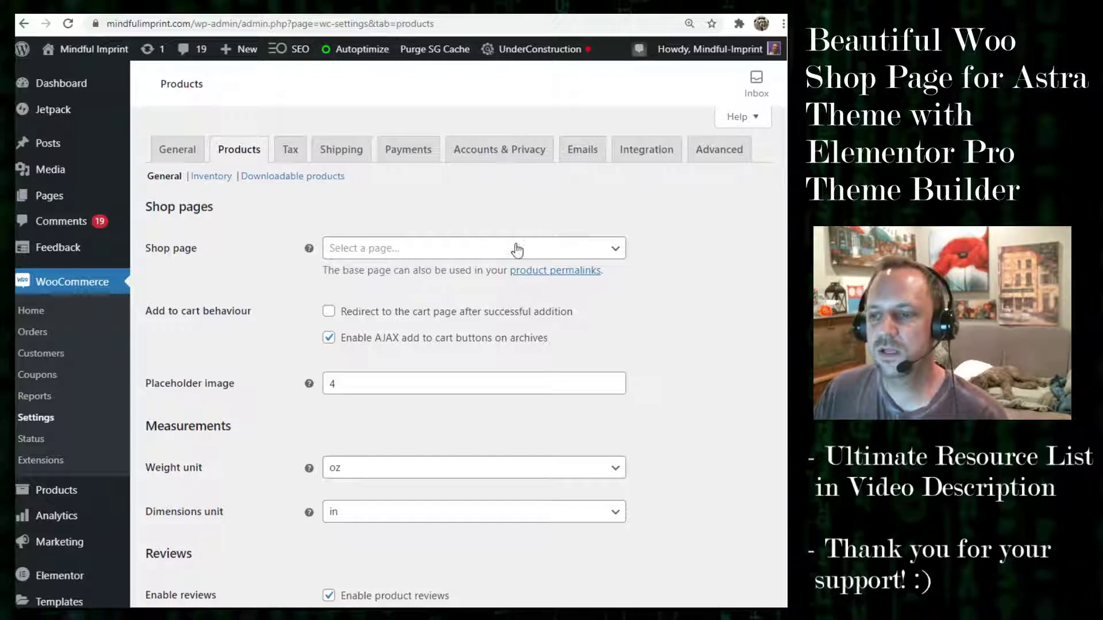
left_click(464, 251)
scroll(416, 336, "down", 3)
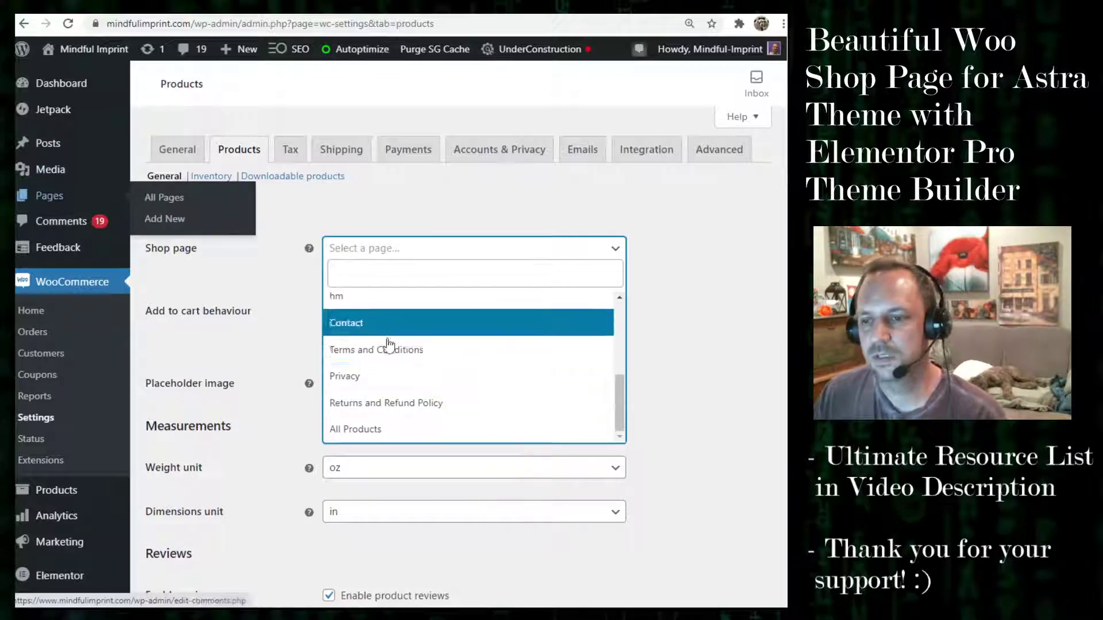
scroll(417, 416, "up", 5)
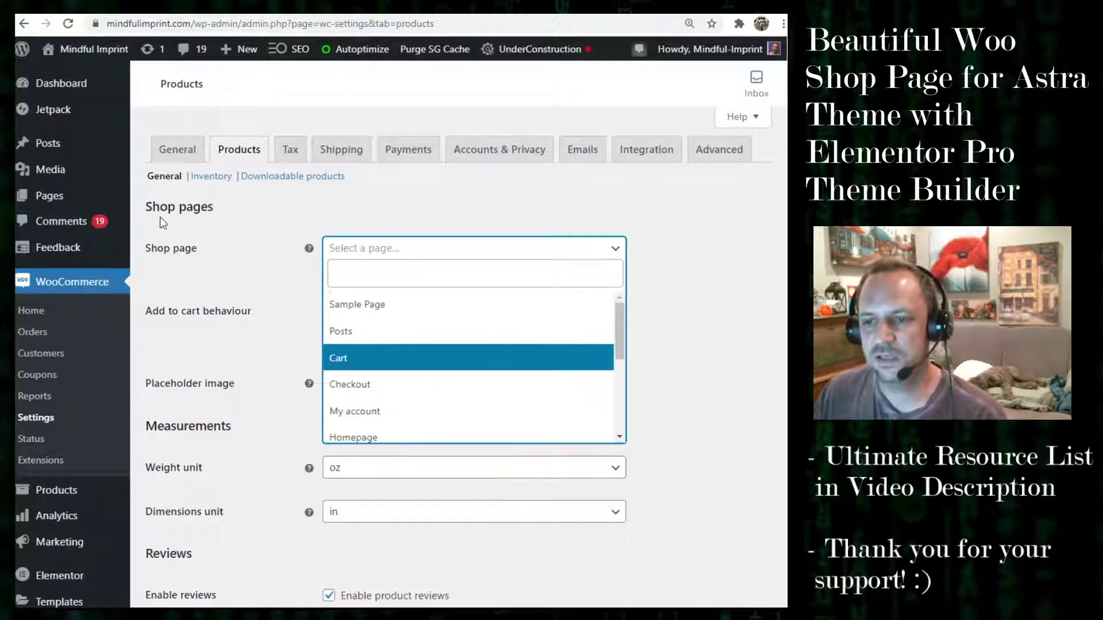
left_click(270, 252)
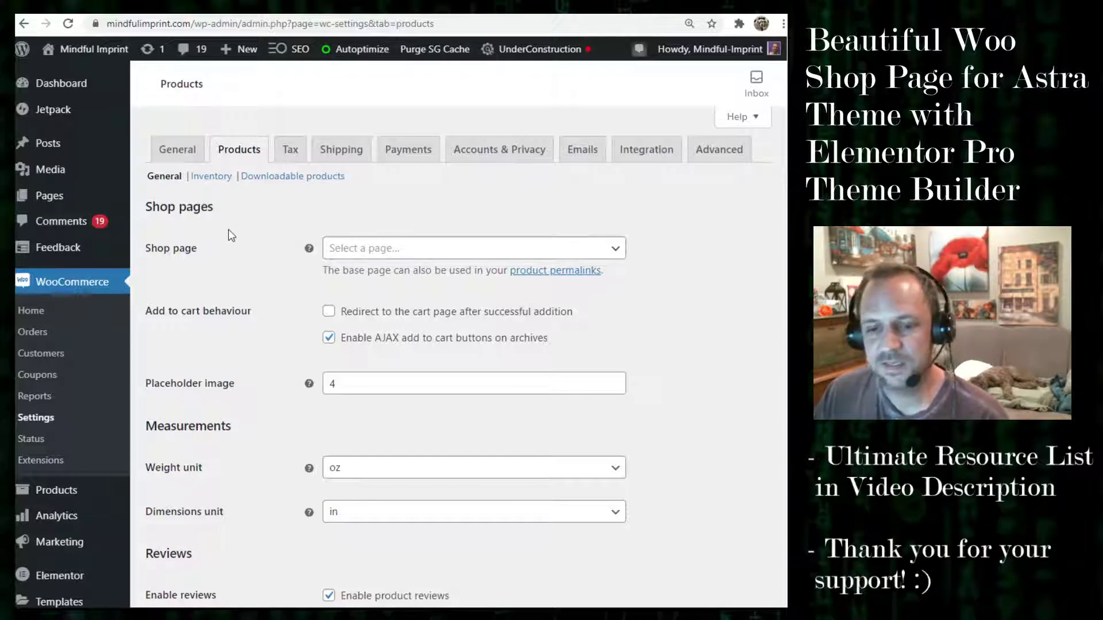
Open the Product Catalog section of the WooCommerce options in the theme customizer
scroll(231, 329, "down", 2)
mouse_move(57, 438)
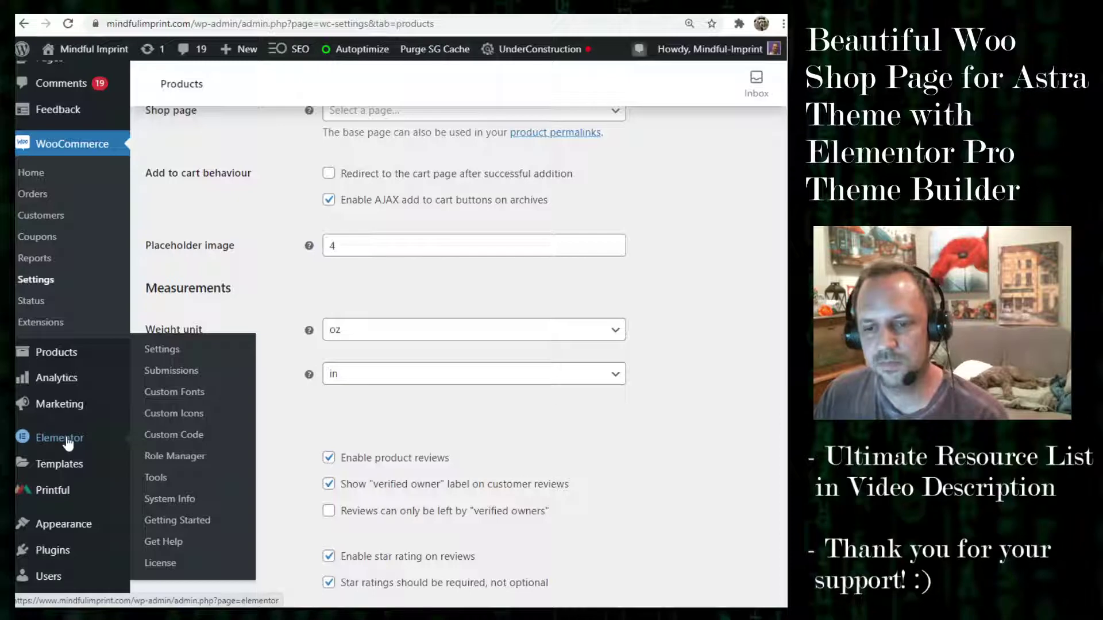
mouse_move(69, 524)
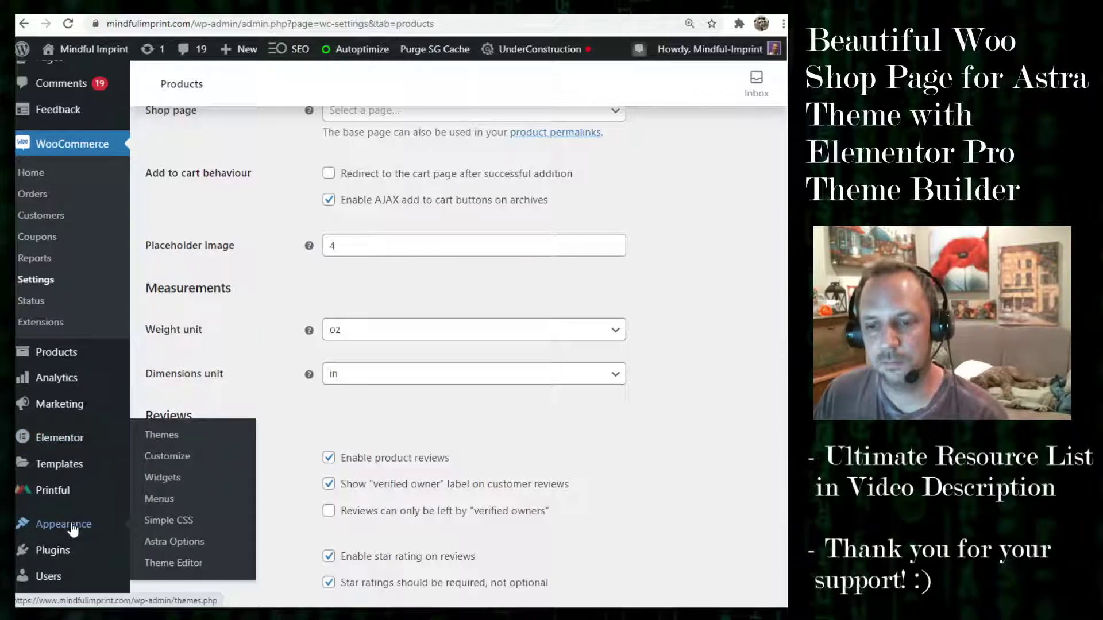
left_click(178, 459)
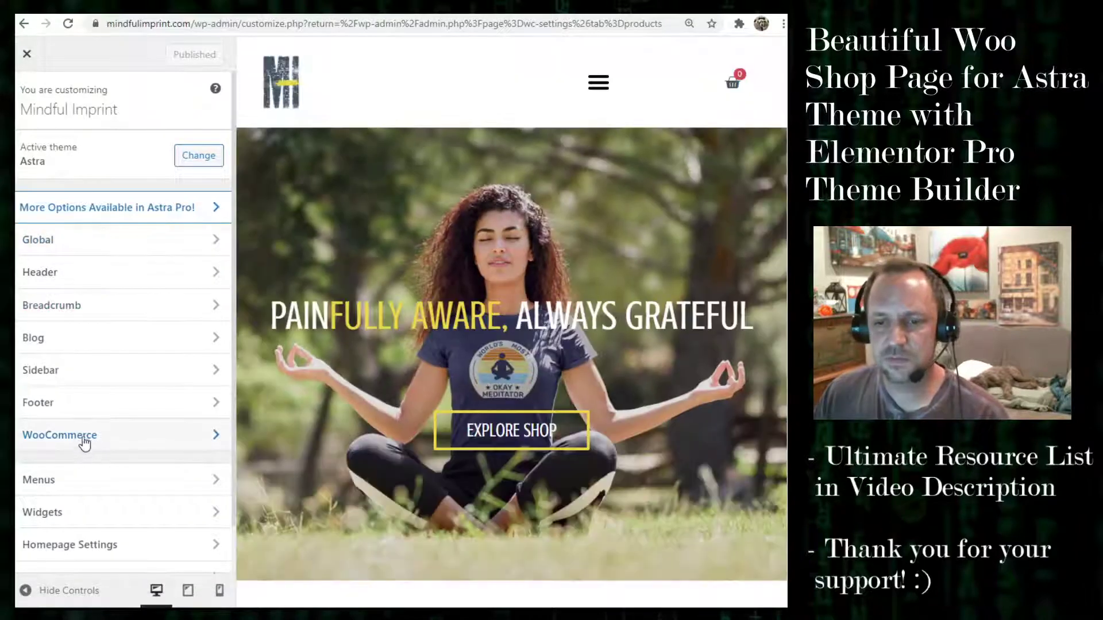
left_click(84, 440)
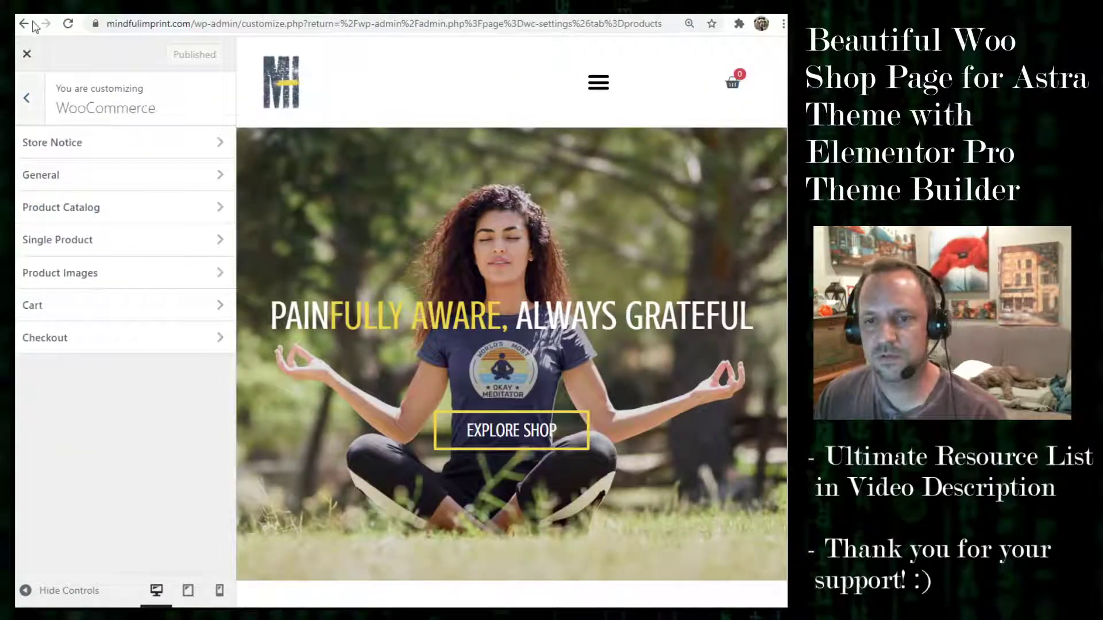
left_click(80, 208)
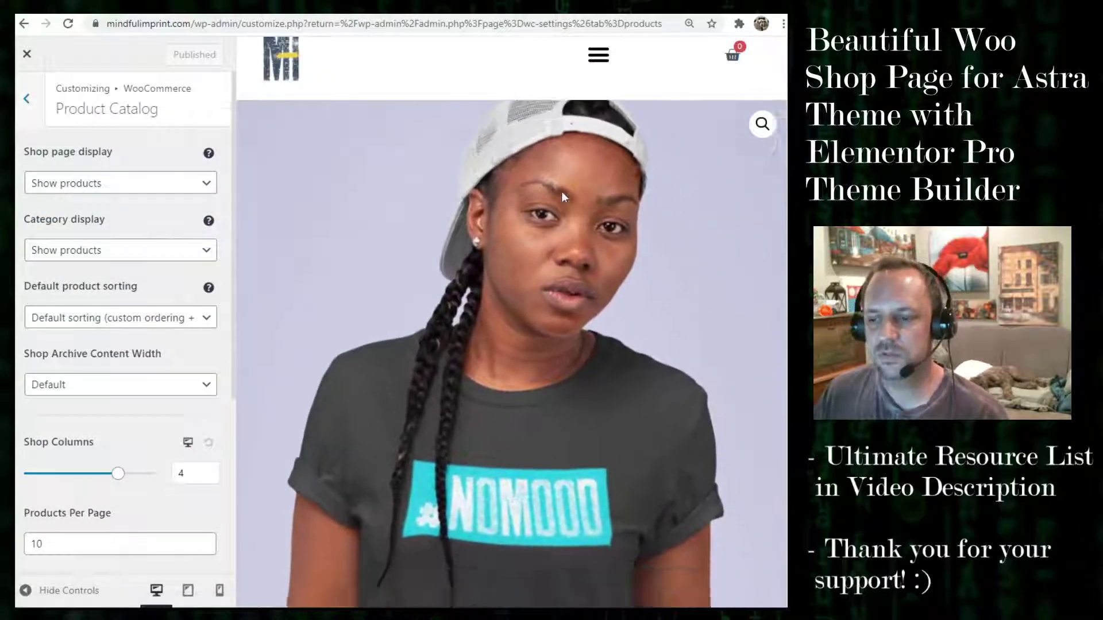
Hide Price in the Shop Product Structure of the product catalog
scroll(488, 356, "down", 8)
scroll(607, 251, "up", 5)
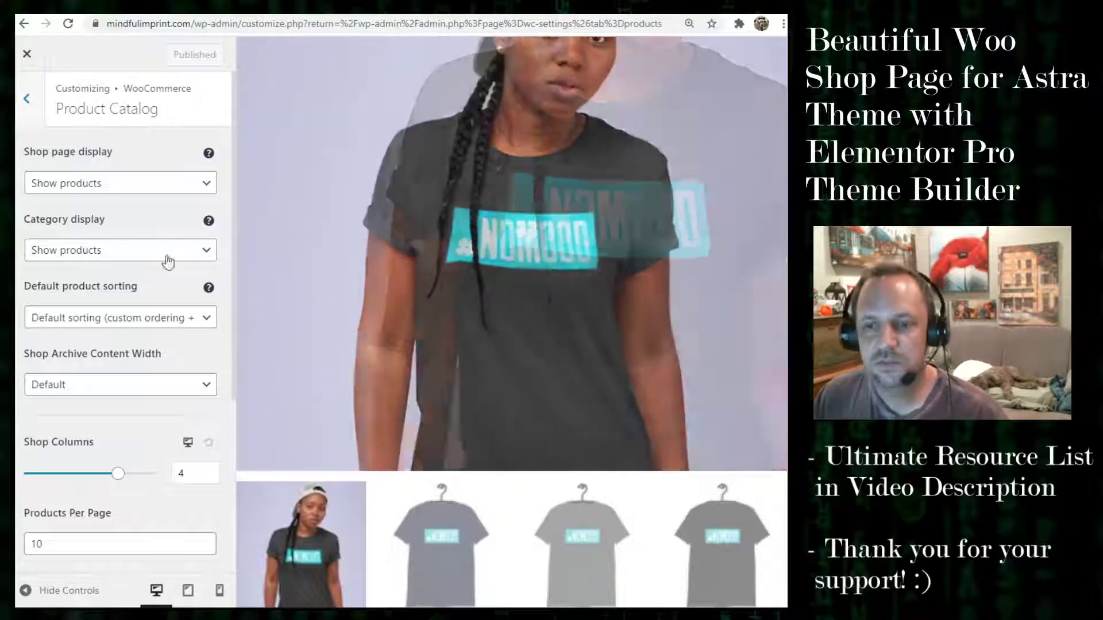
scroll(138, 347, "down", 5)
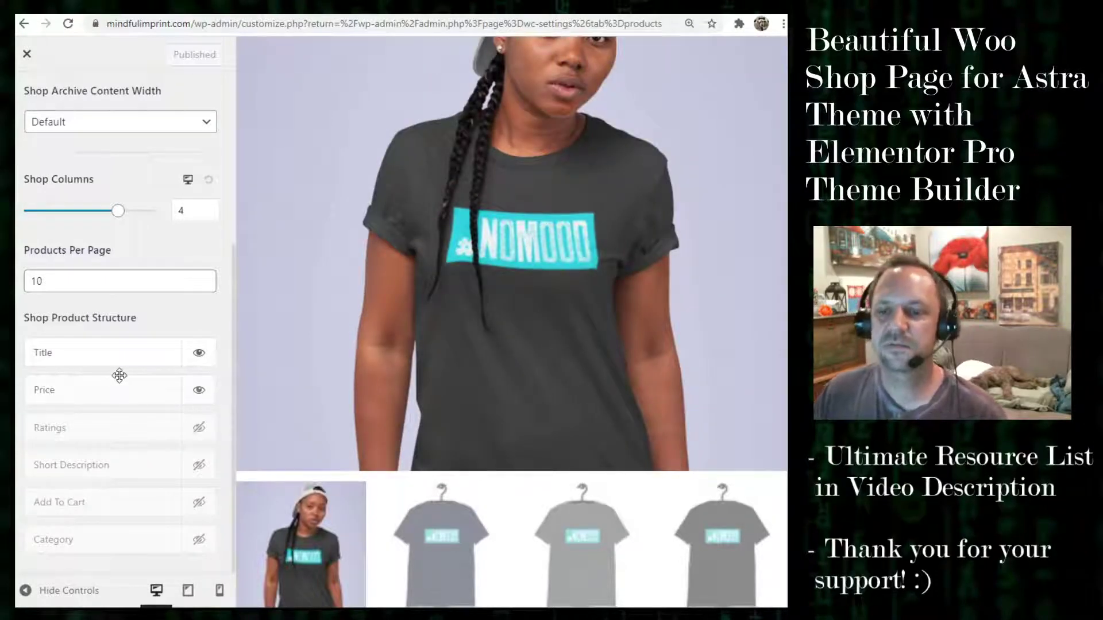
scroll(494, 170, "up", 3)
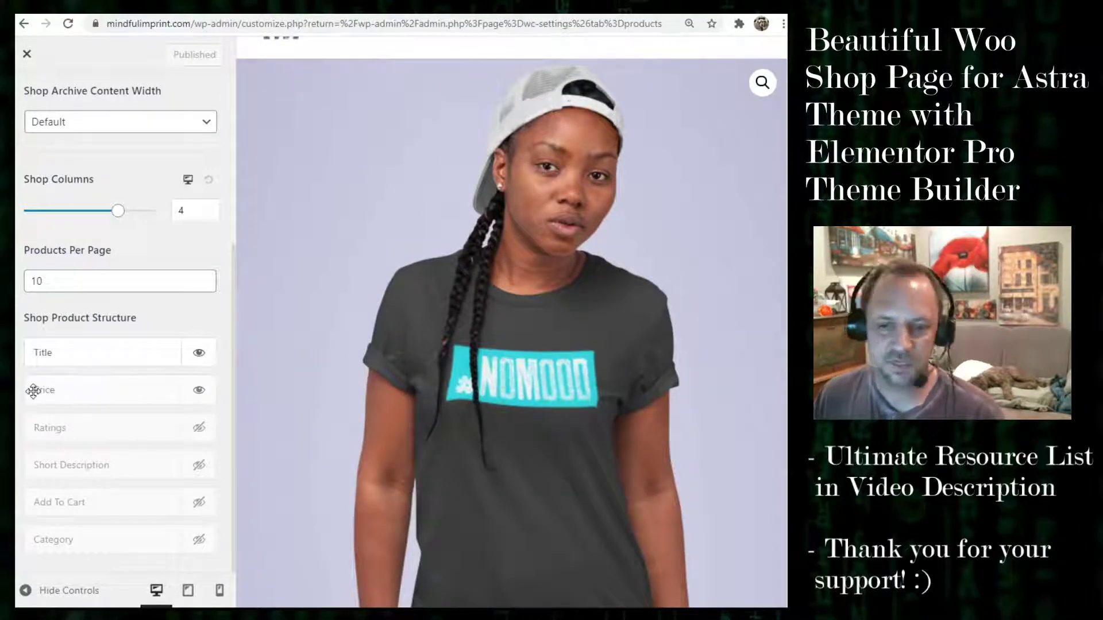
left_click(199, 392)
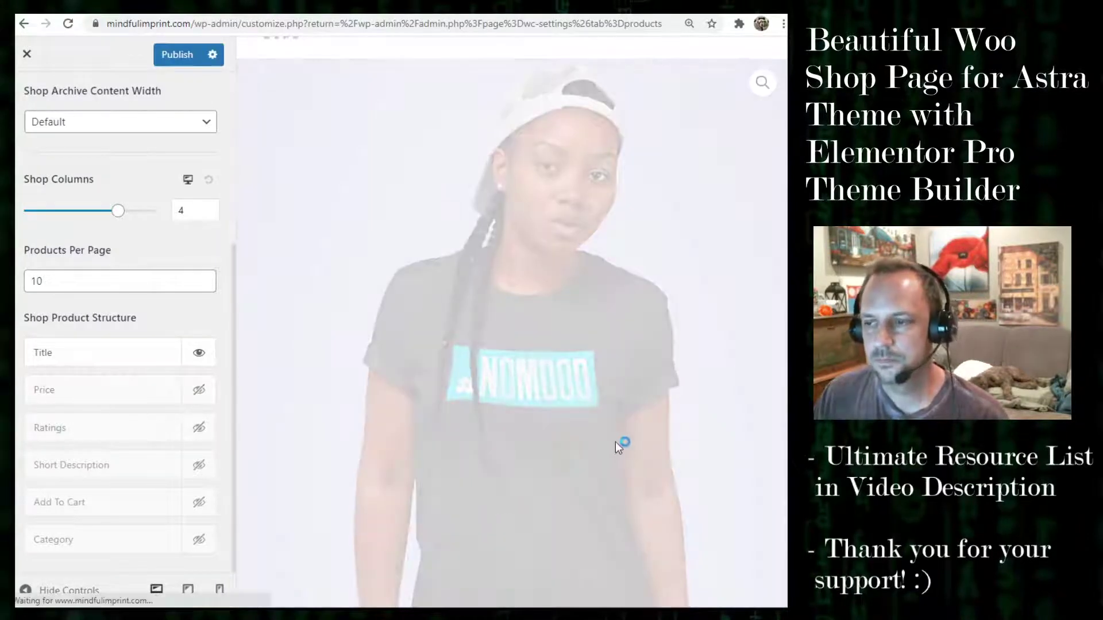
Check the product preview, publish the product catalog changes and close the customizer
scroll(452, 402, "down", 7)
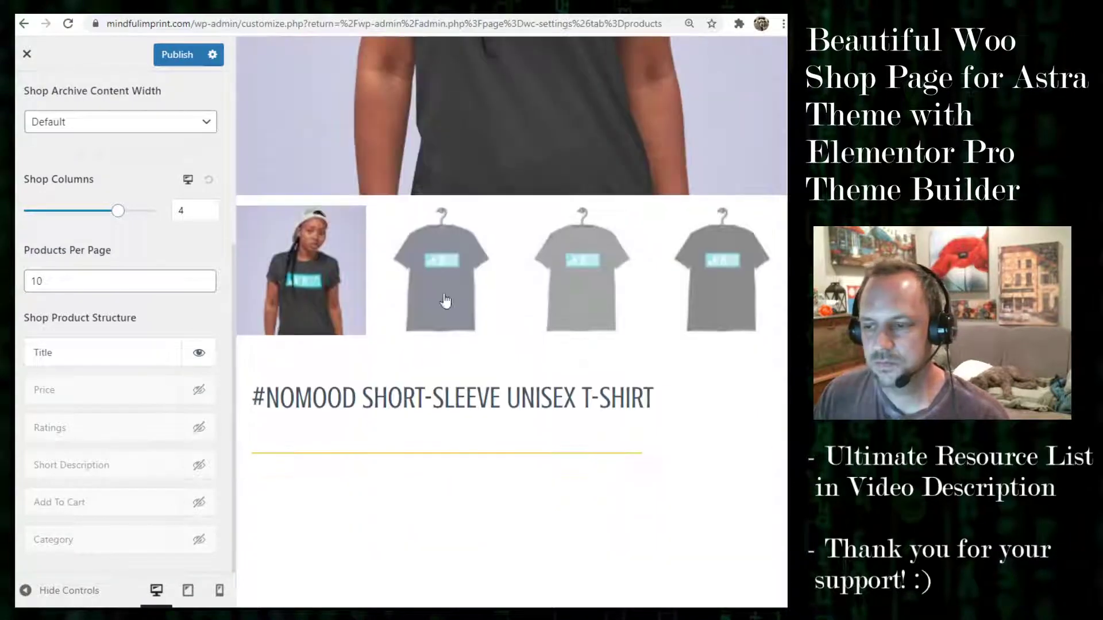
scroll(445, 299, "up", 6)
scroll(108, 461, "up", 2)
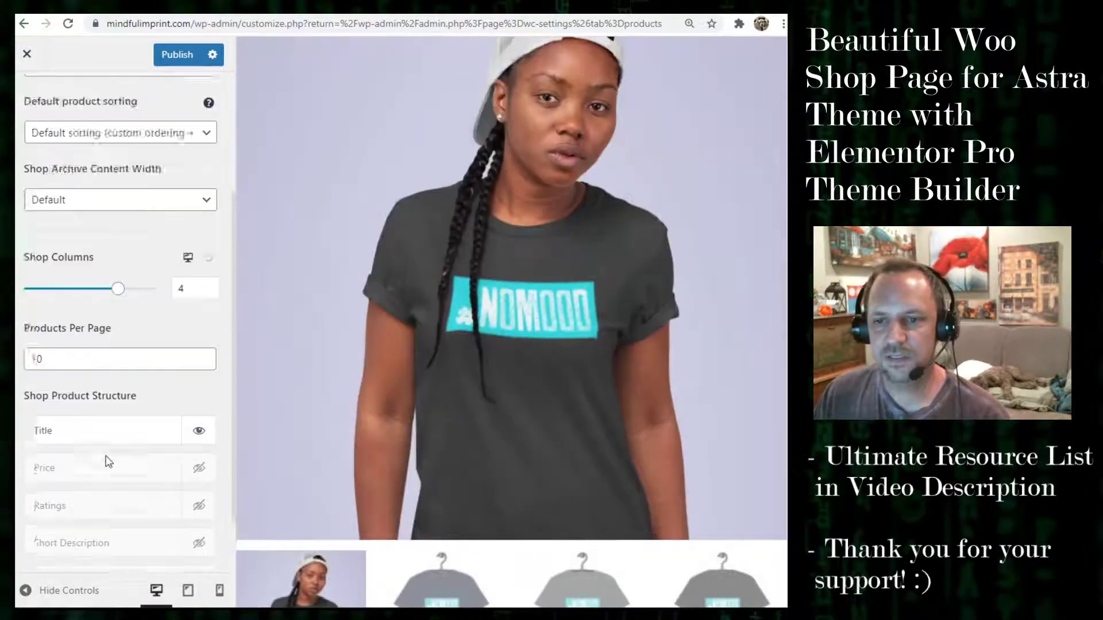
scroll(108, 462, "up", 3)
scroll(104, 455, "down", 3)
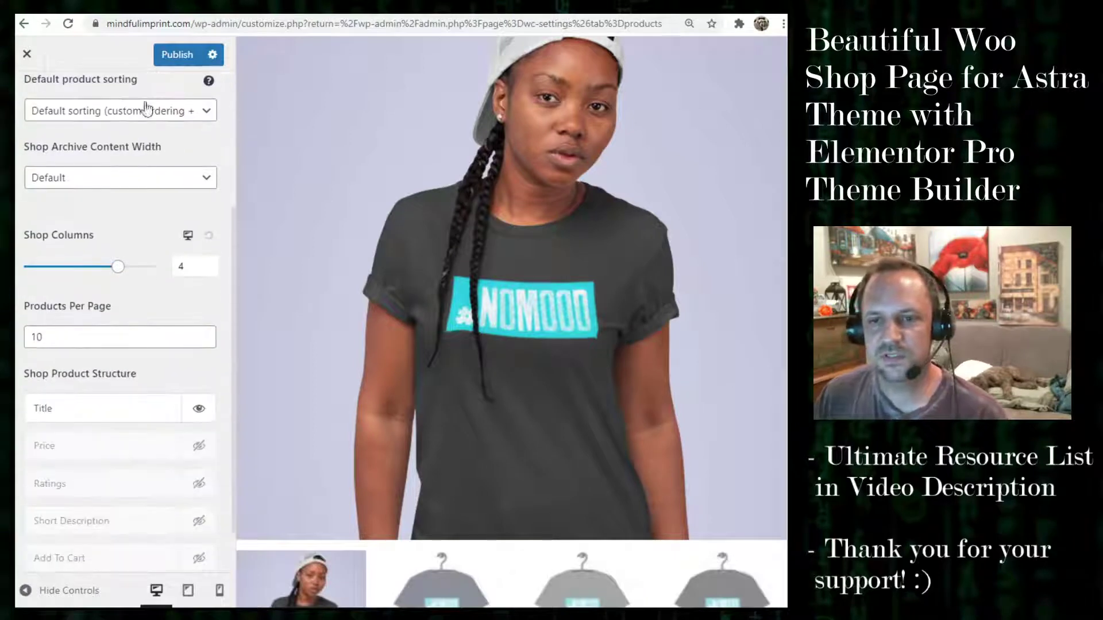
scroll(336, 511, "up", 2)
scroll(32, 485, "up", 3)
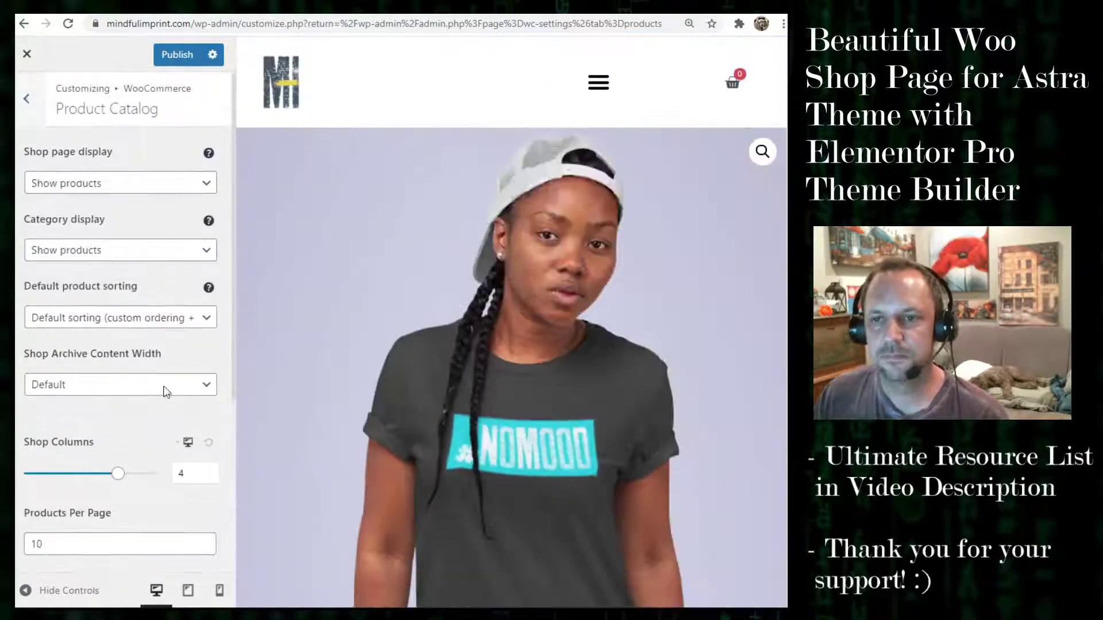
left_click(183, 55)
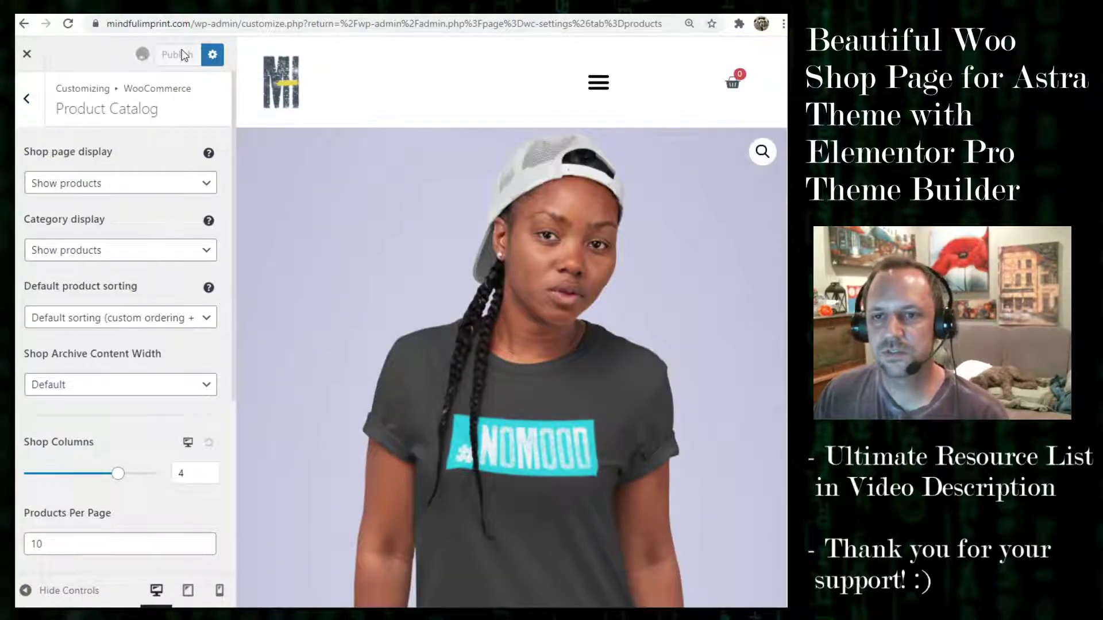
left_click(31, 62)
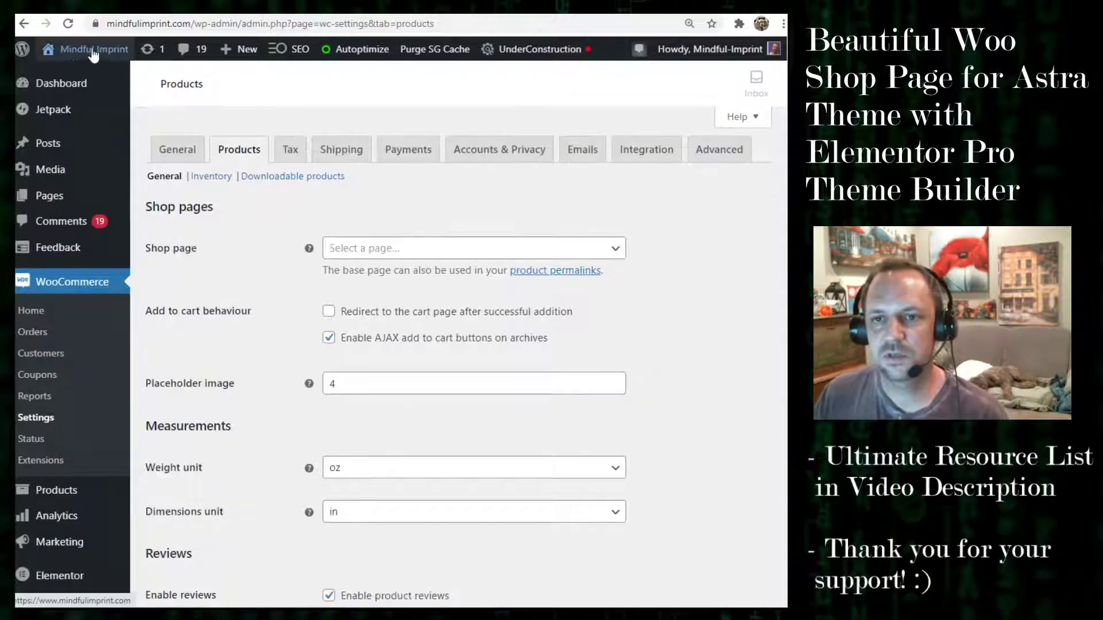
Visit the live site, open its Shop page and examine the product listings
mouse_move(86, 50)
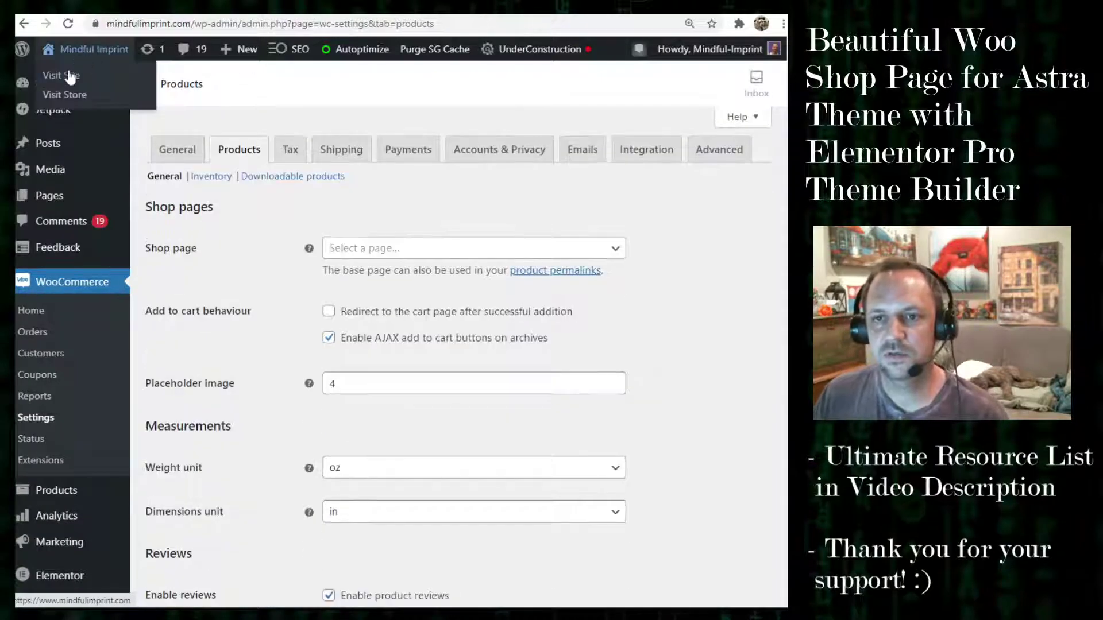
left_click(73, 76)
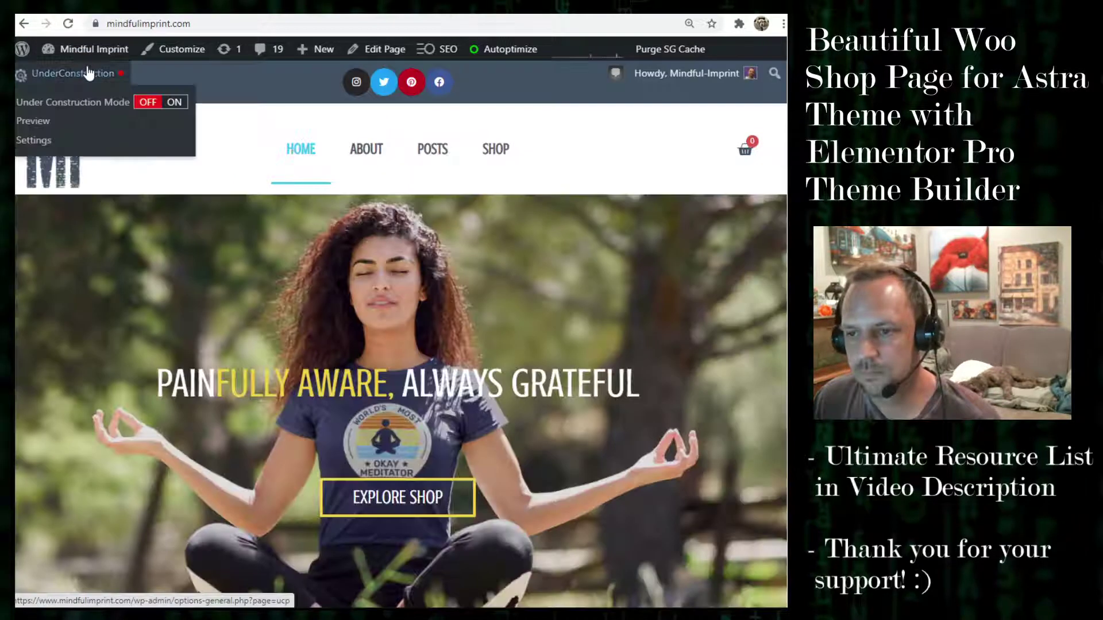
left_click(503, 153)
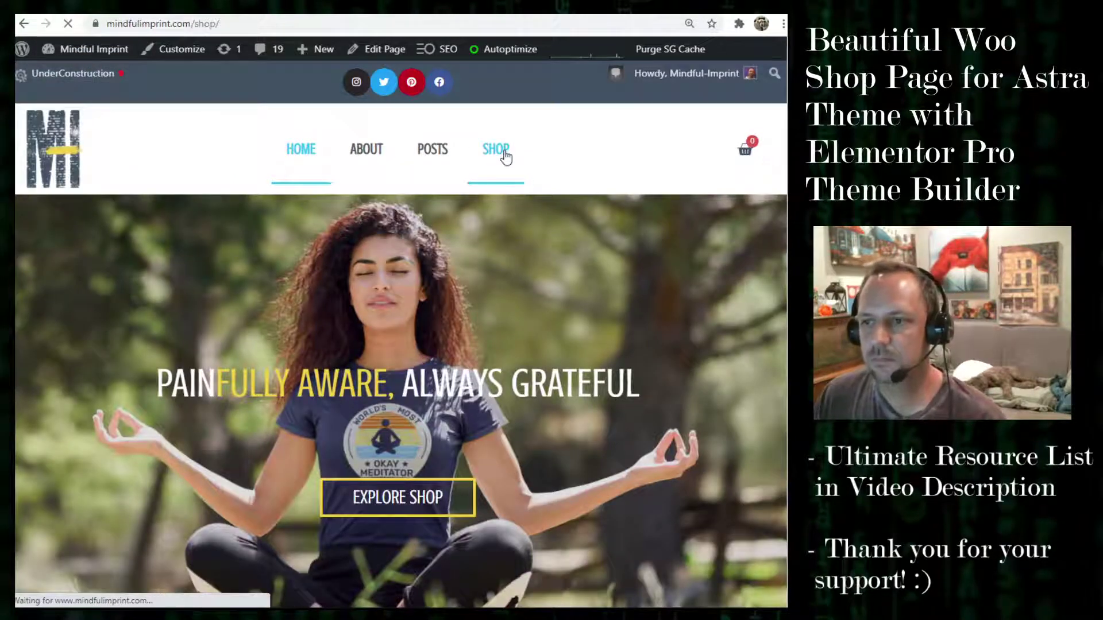
scroll(504, 152, "down", 5)
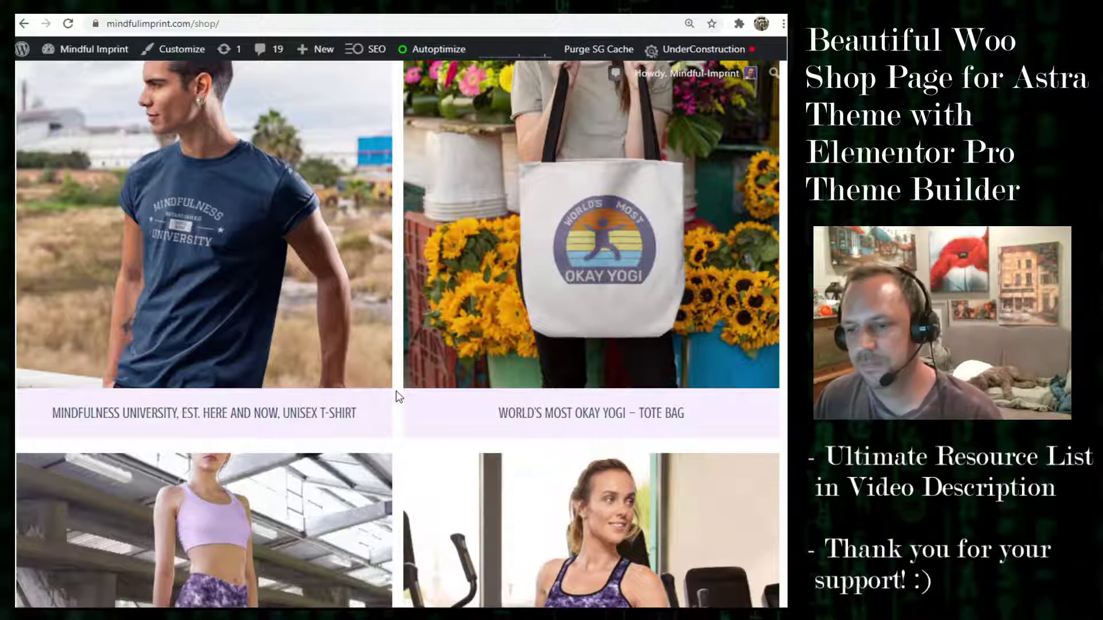
scroll(505, 441, "up", 2)
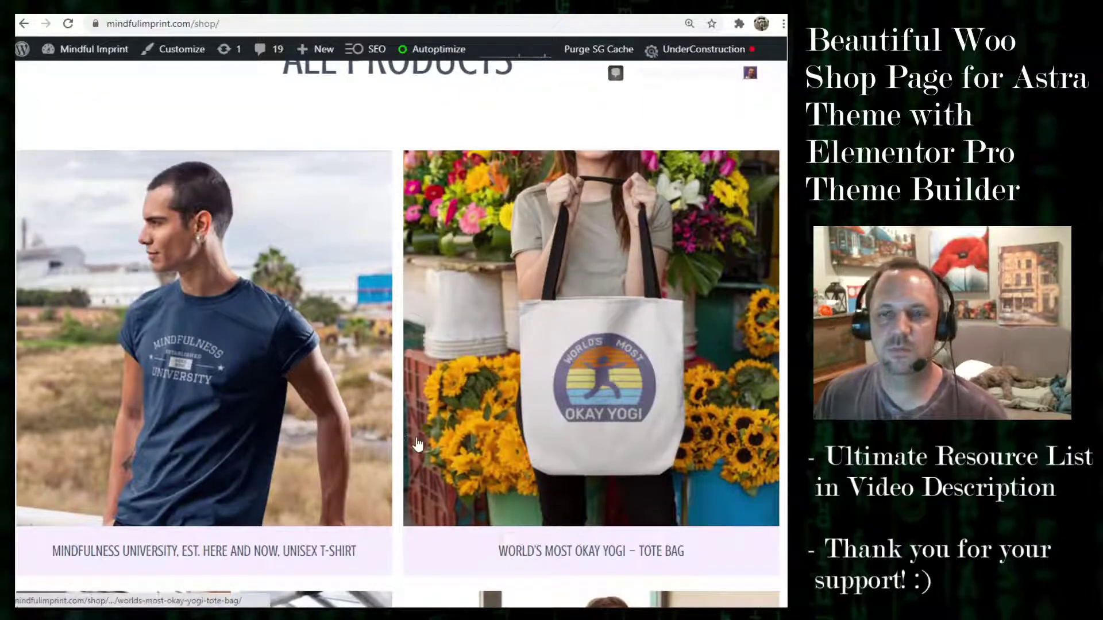
scroll(472, 426, "down", 2)
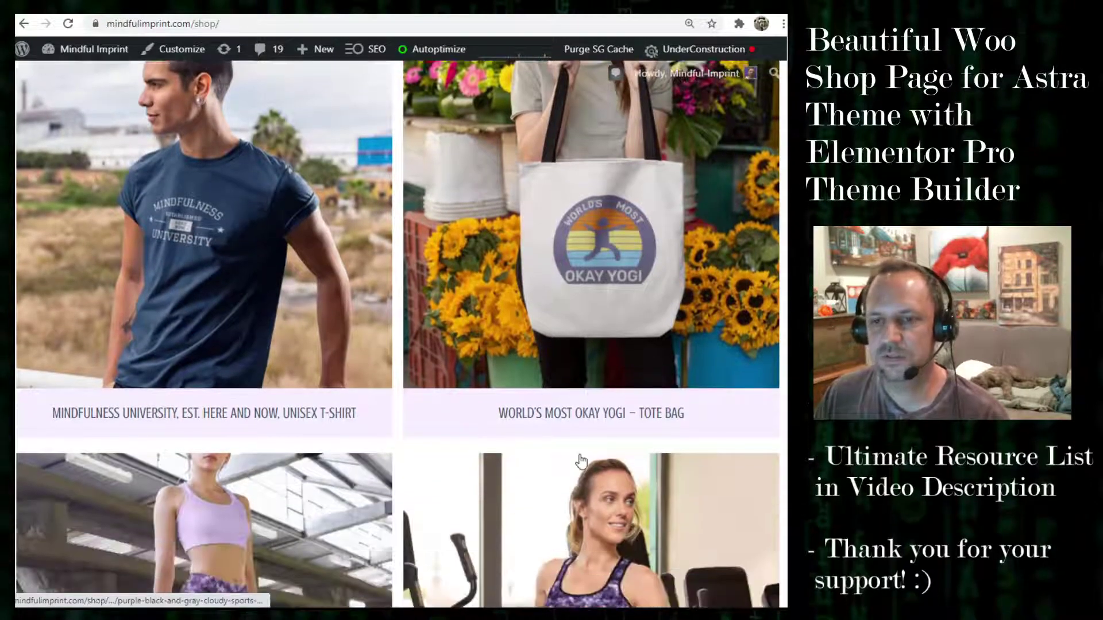
scroll(636, 423, "up", 2)
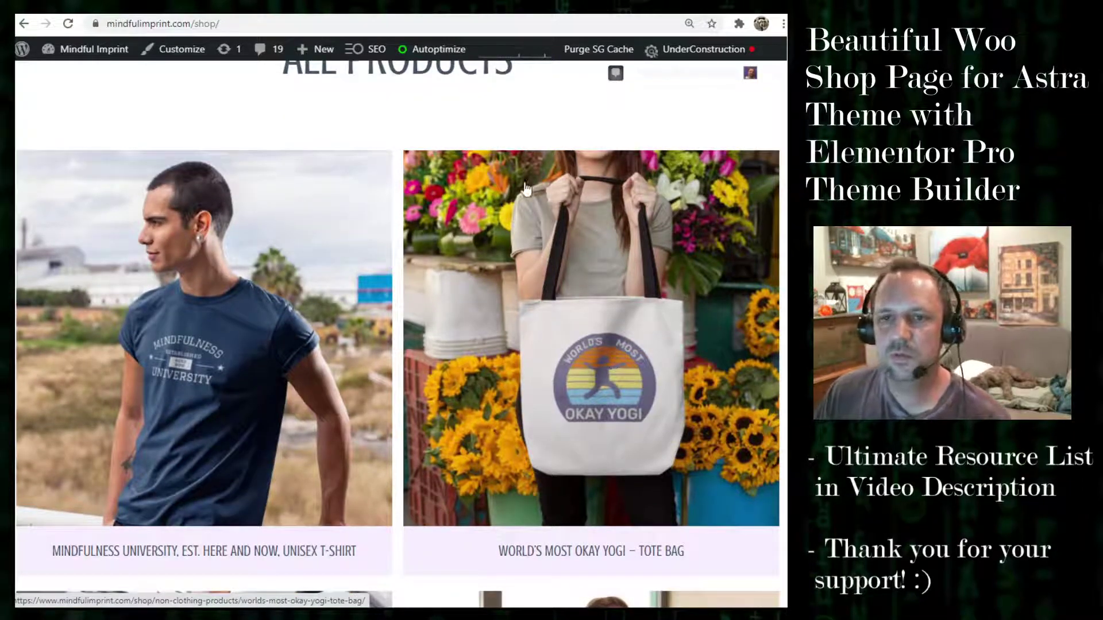
Return to the WordPress dashboard and visit the store from there
left_click(99, 51)
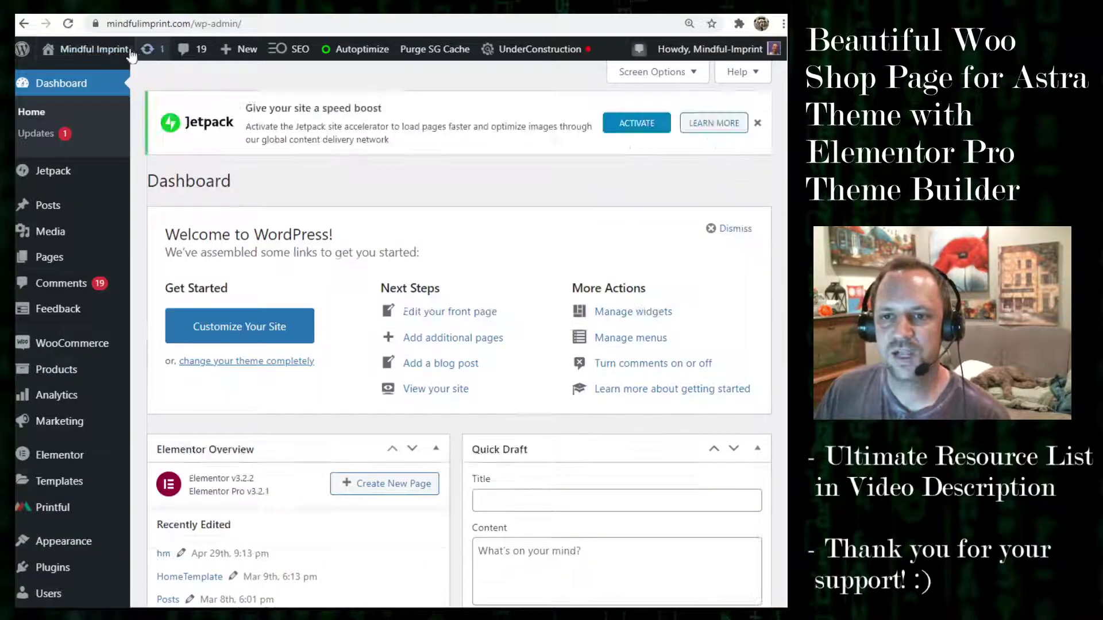
mouse_move(112, 52)
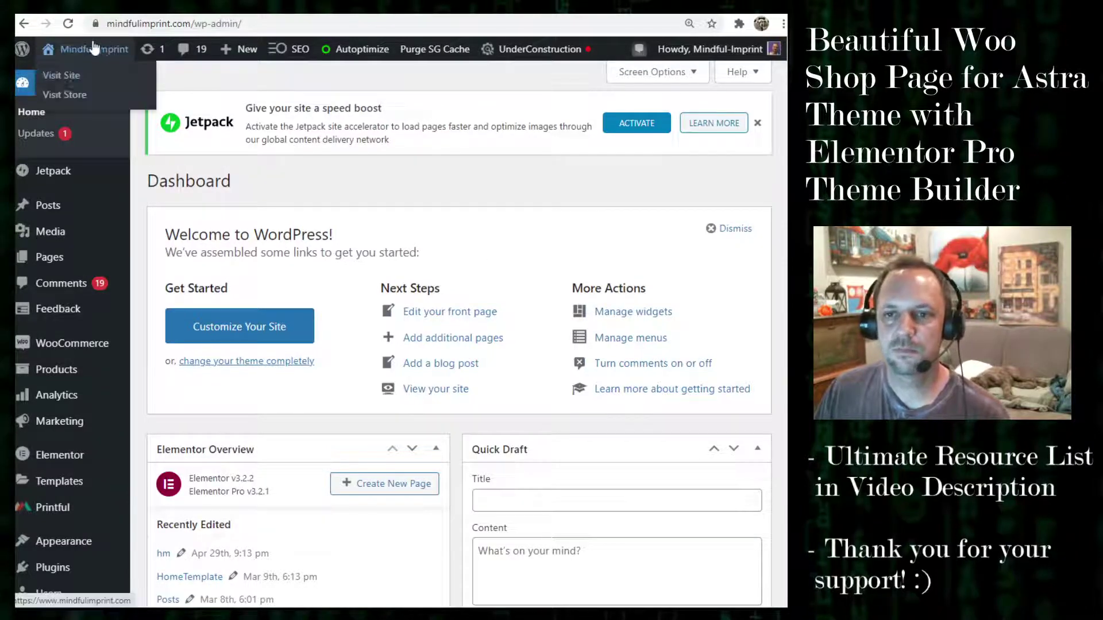
left_click(69, 95)
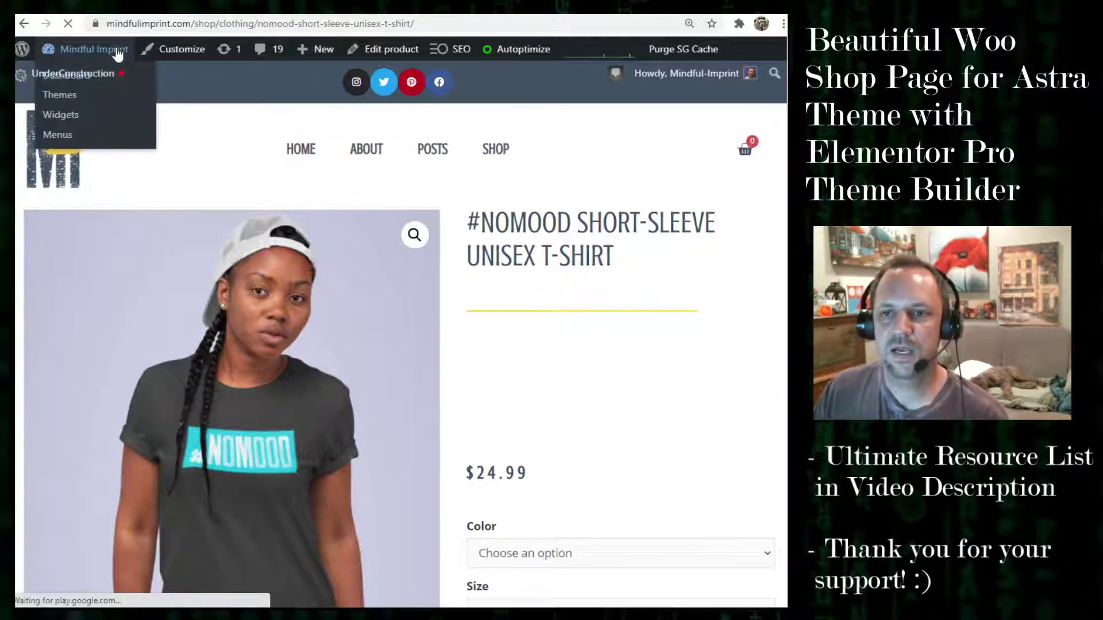
Open the WooCommerce product settings and check the page choices for the Shop page without selecting one
left_click(182, 49)
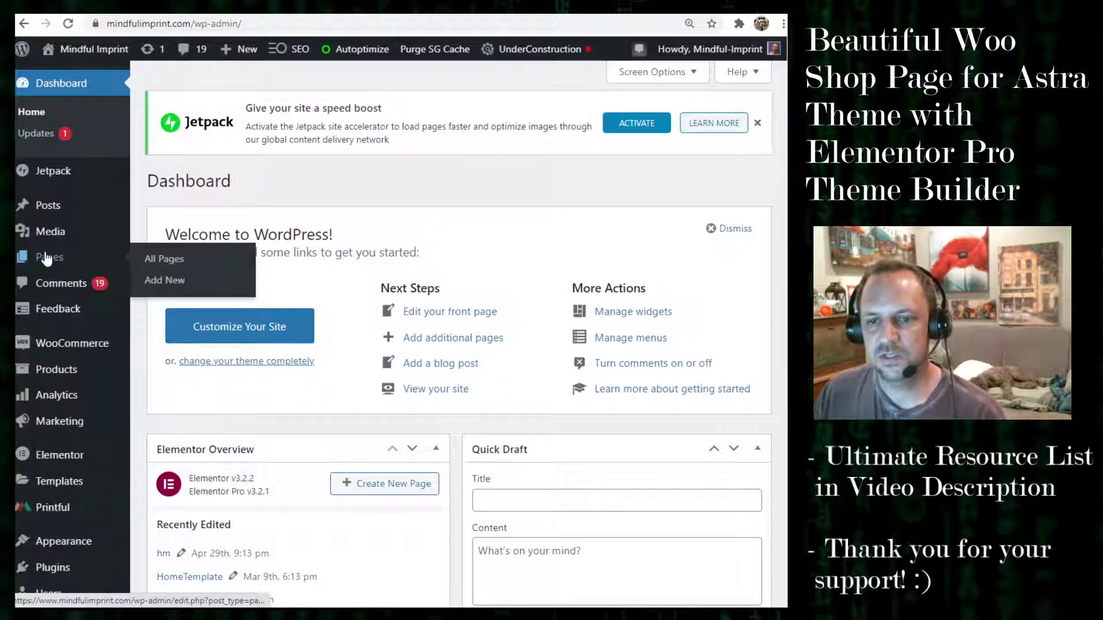
mouse_move(66, 345)
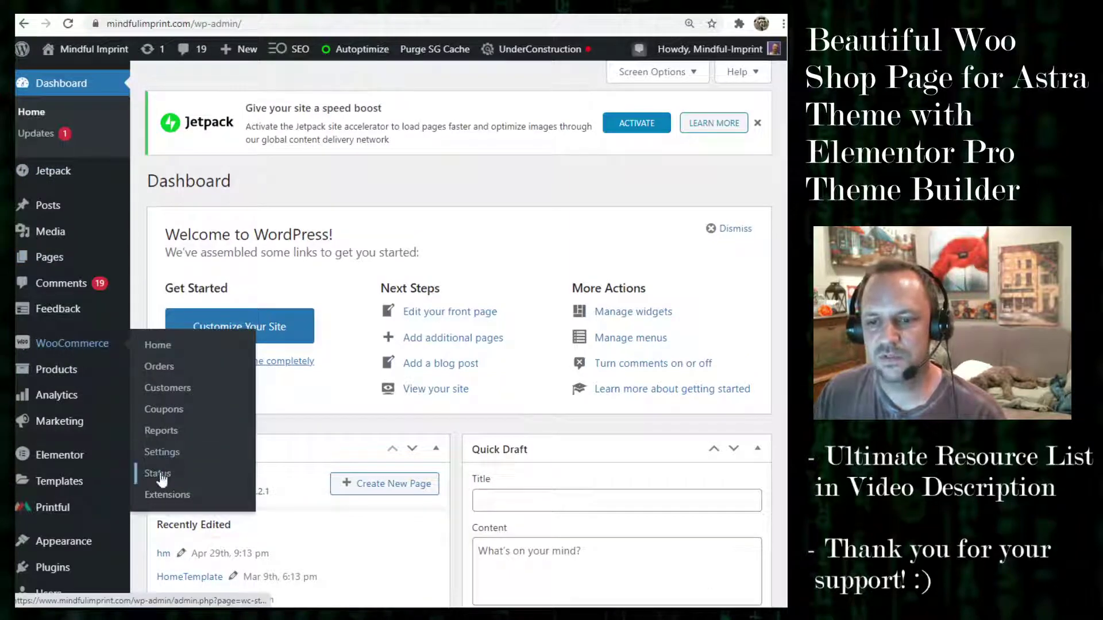
left_click(162, 452)
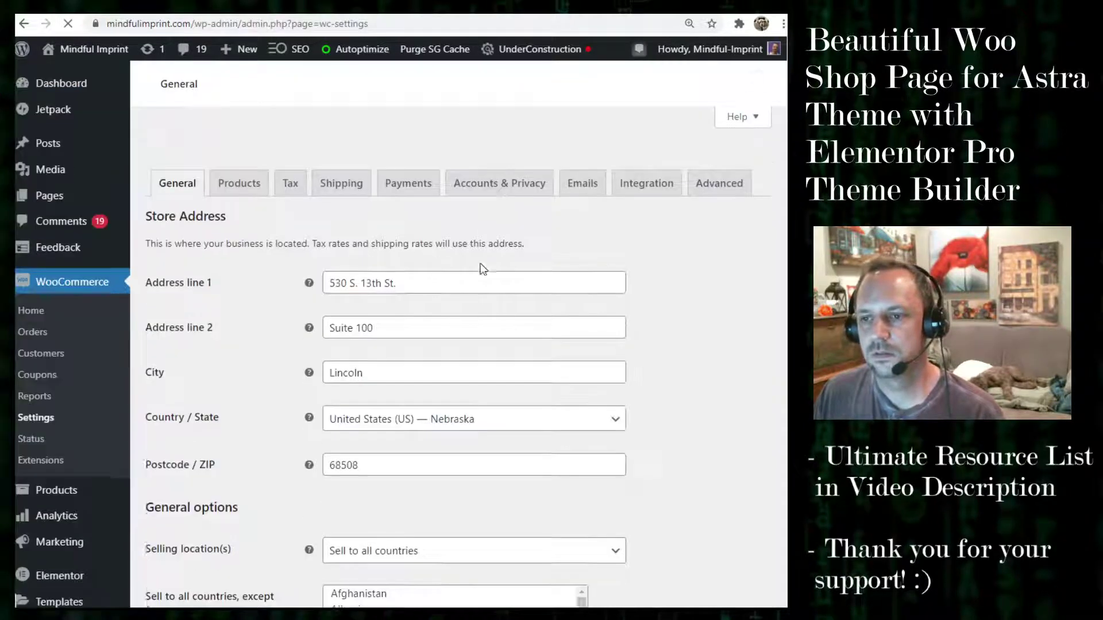
left_click(230, 149)
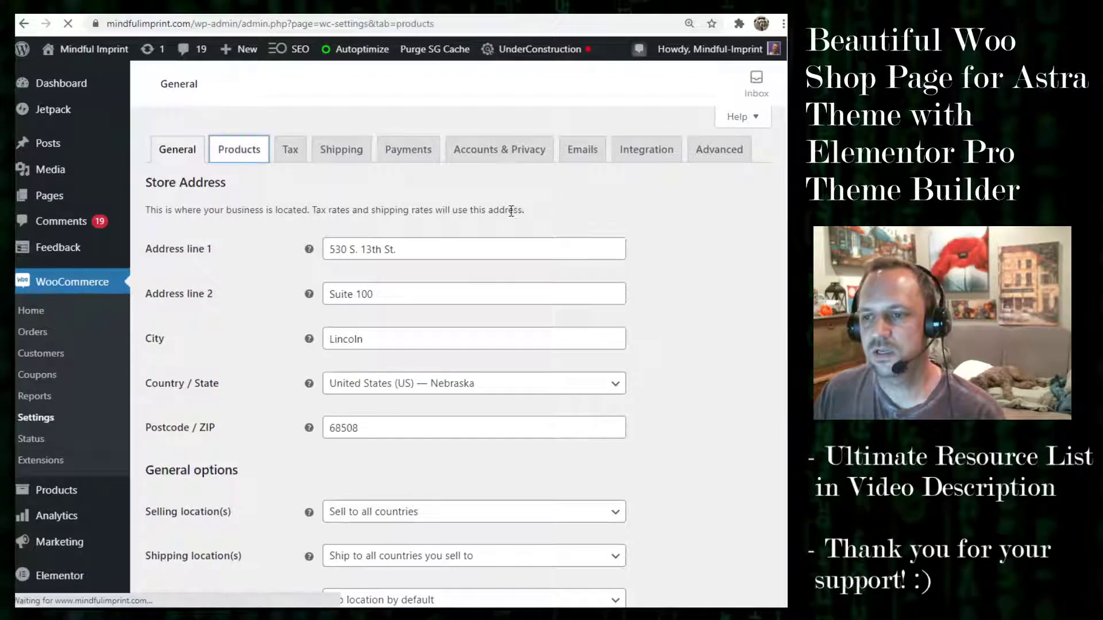
left_click(543, 253)
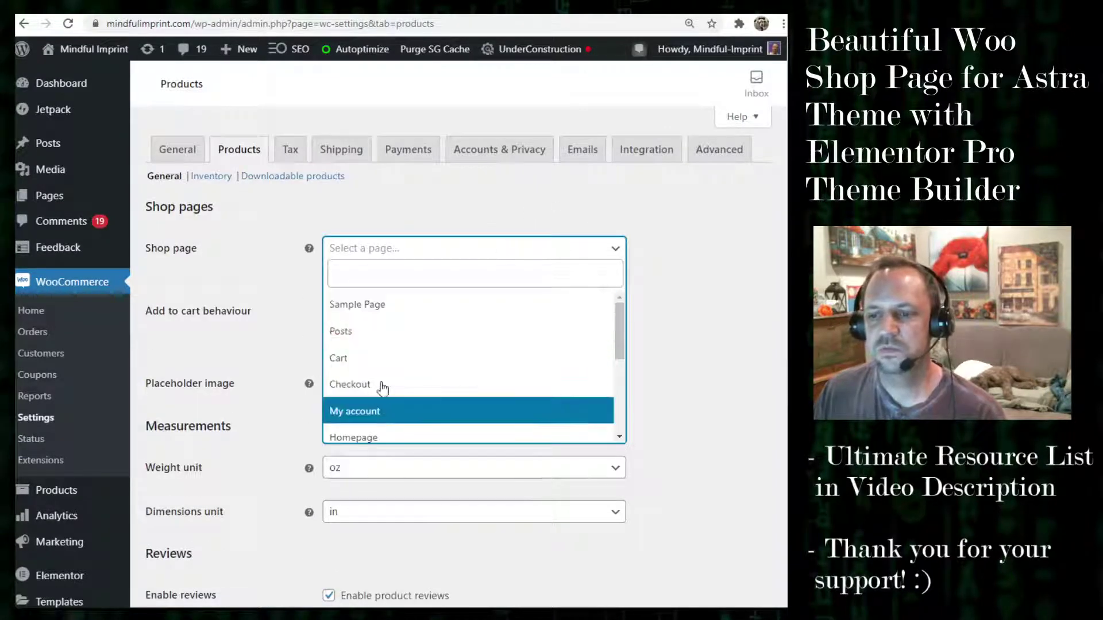
left_click(683, 326)
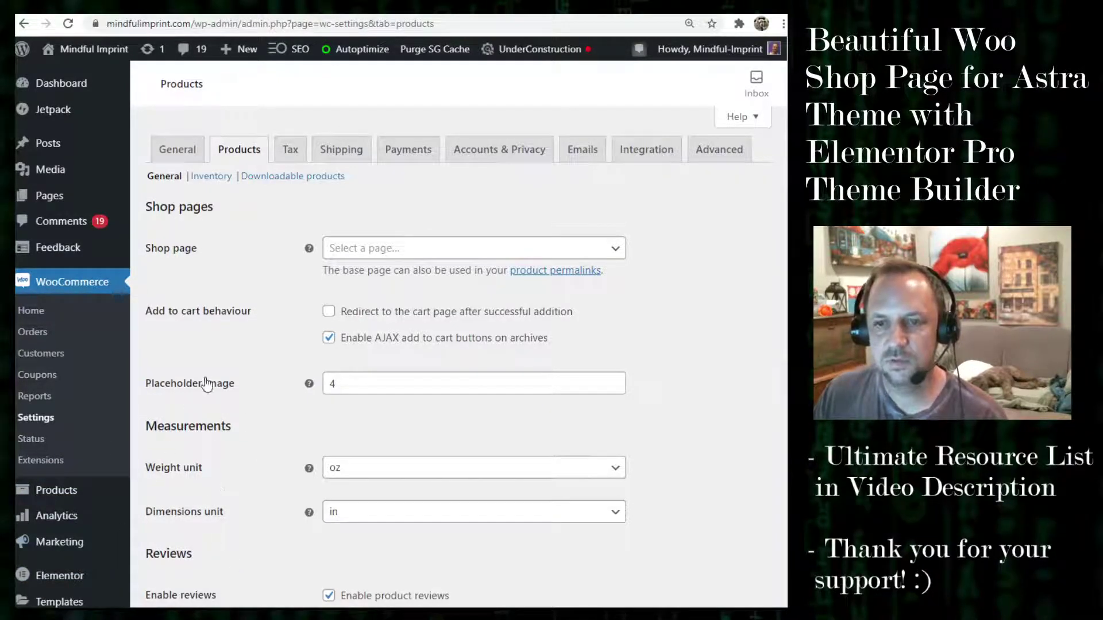
Open the site's menu editor, expand the Custom Links options and view the settings of the SHOP menu item
scroll(207, 385, "down", 3)
mouse_move(78, 530)
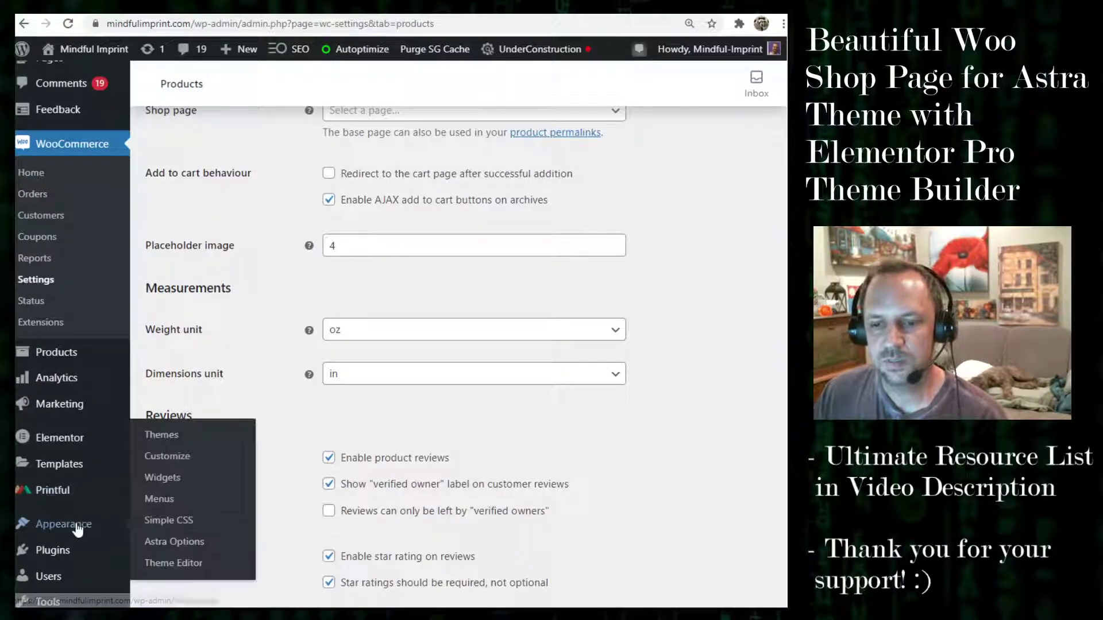
left_click(167, 500)
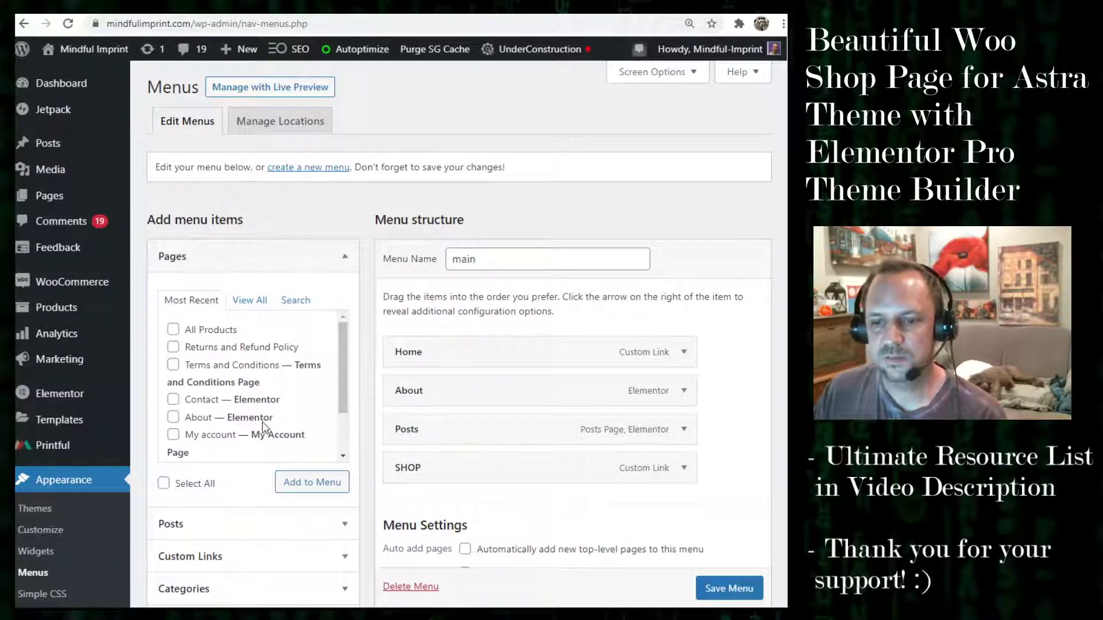
scroll(213, 534, "down", 1)
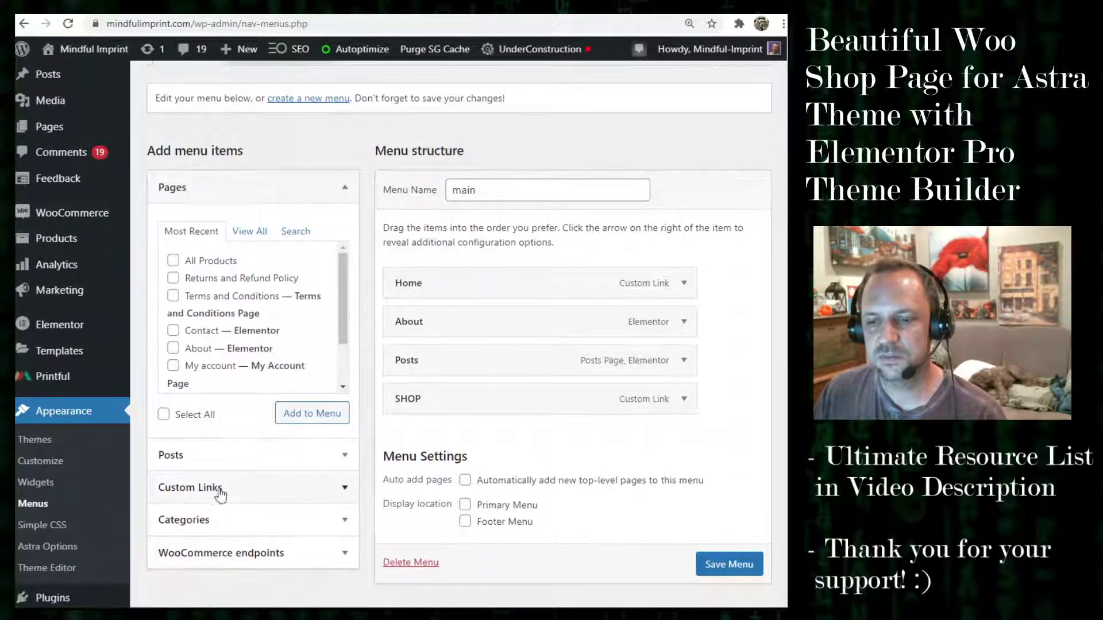
left_click(285, 488)
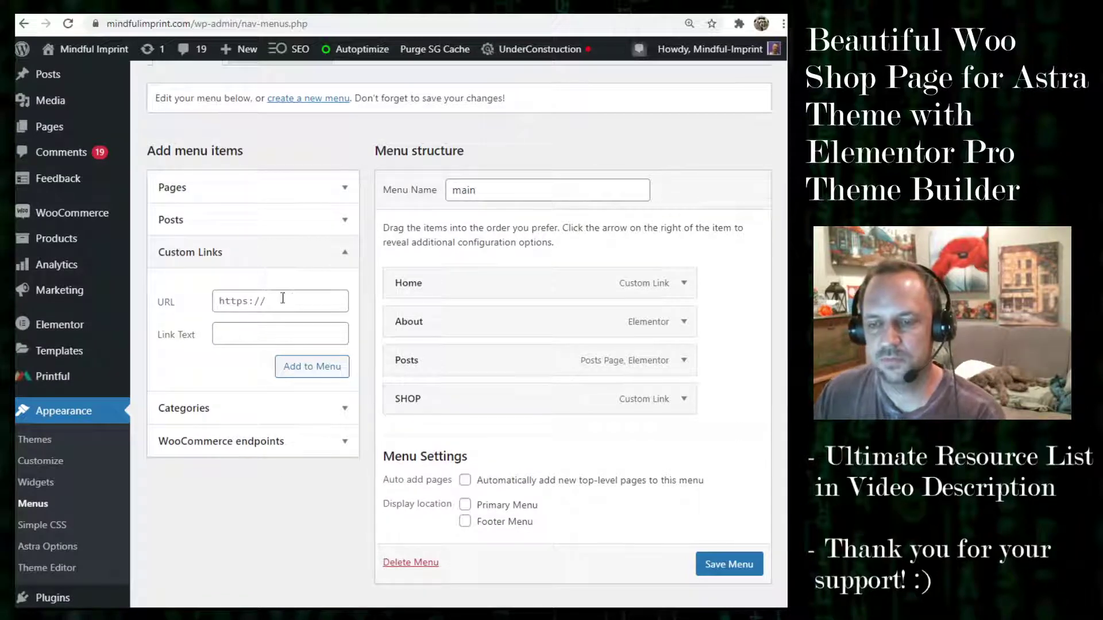
left_click(683, 399)
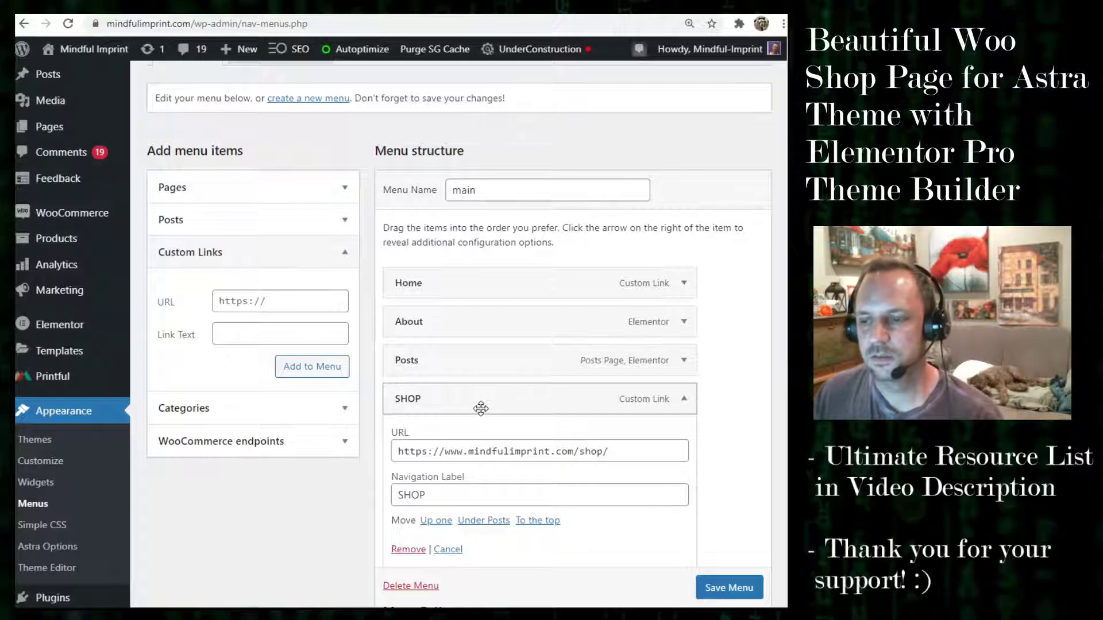
Visit the live site, check that its SHOP link opens the shop page, and return to the WordPress dashboard
mouse_move(87, 52)
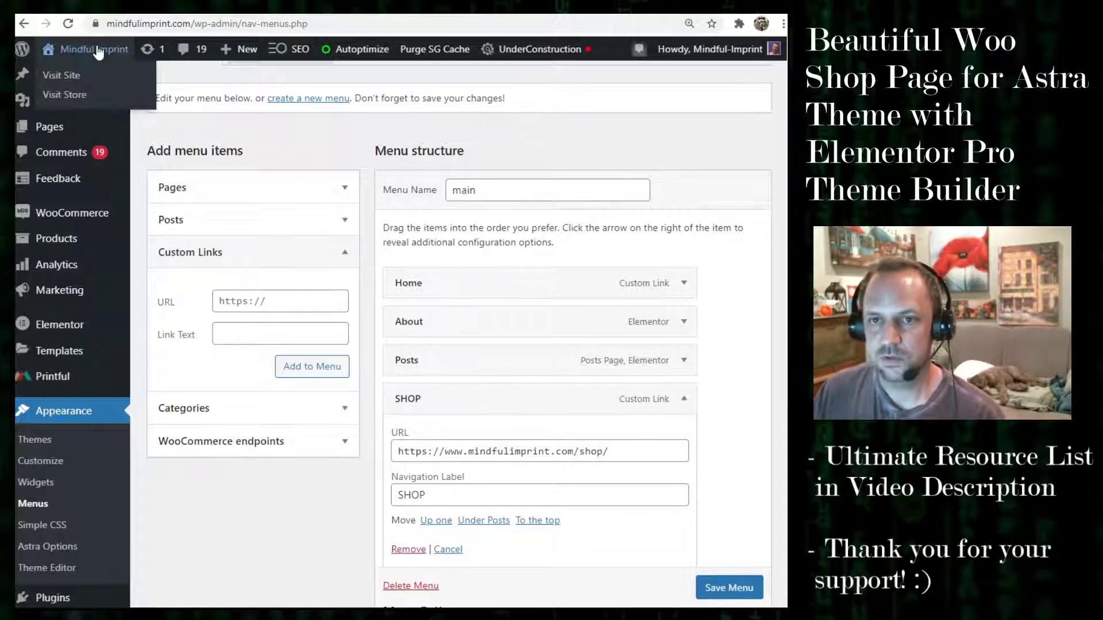
left_click(70, 79)
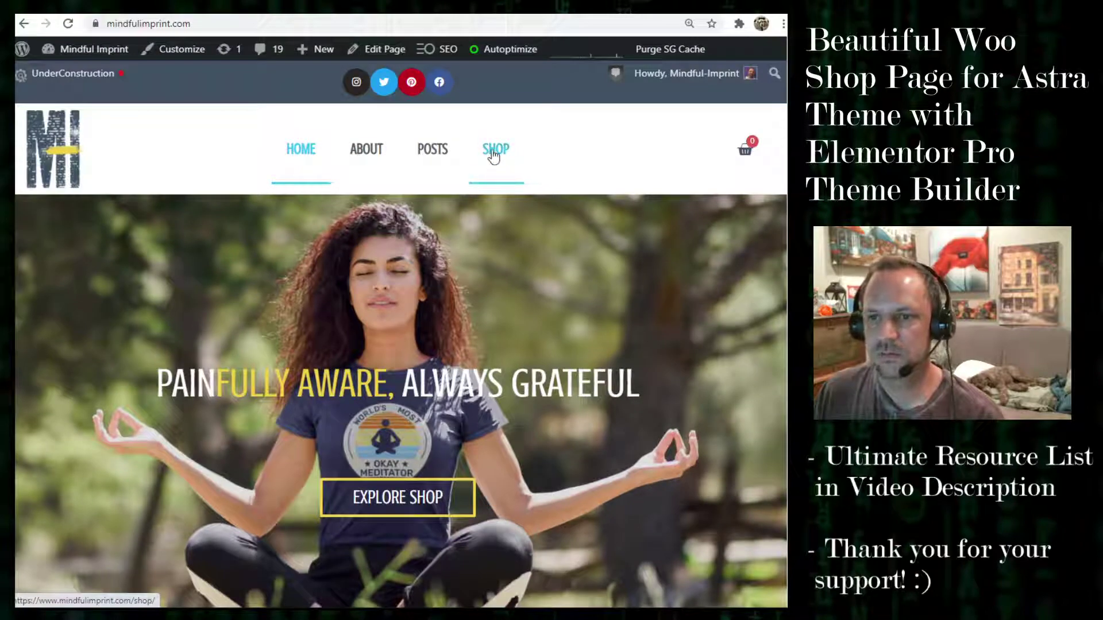
left_click(493, 154)
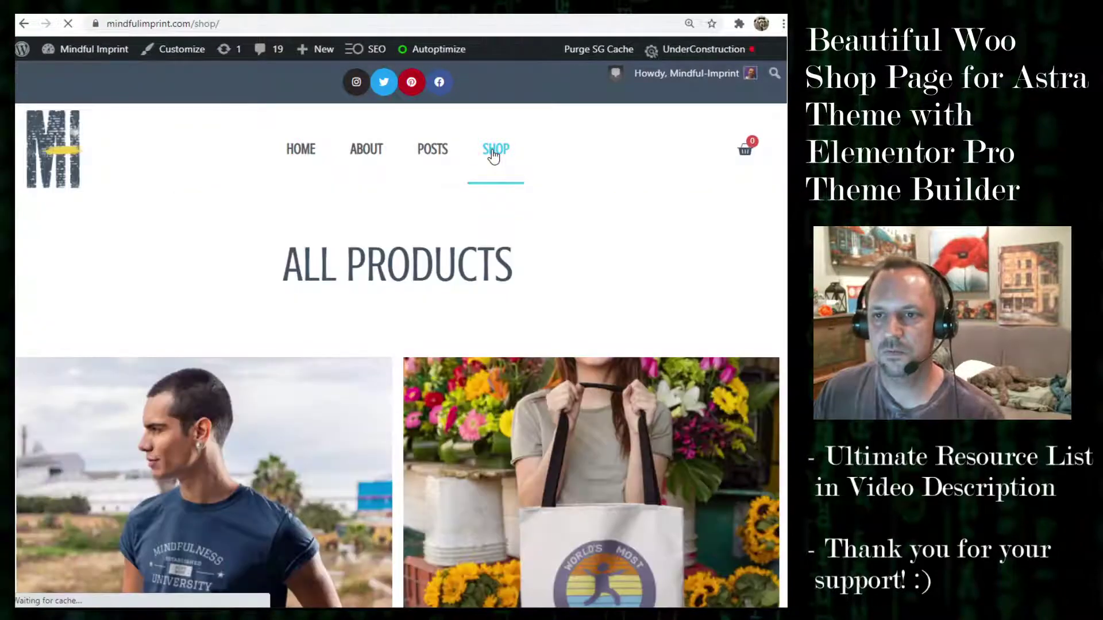
mouse_move(95, 51)
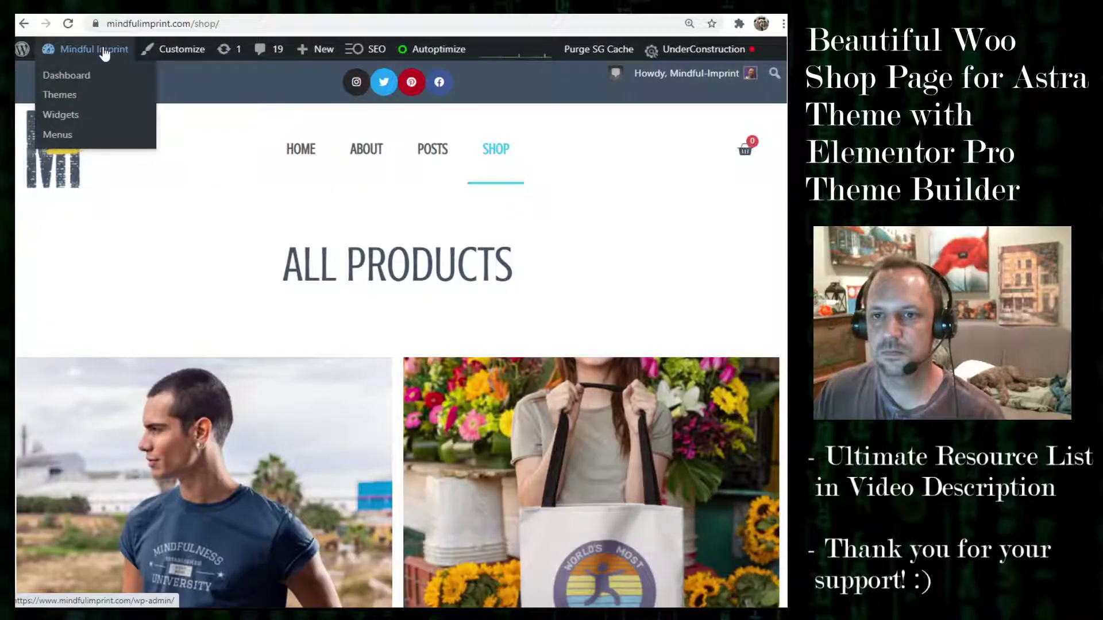
left_click(78, 82)
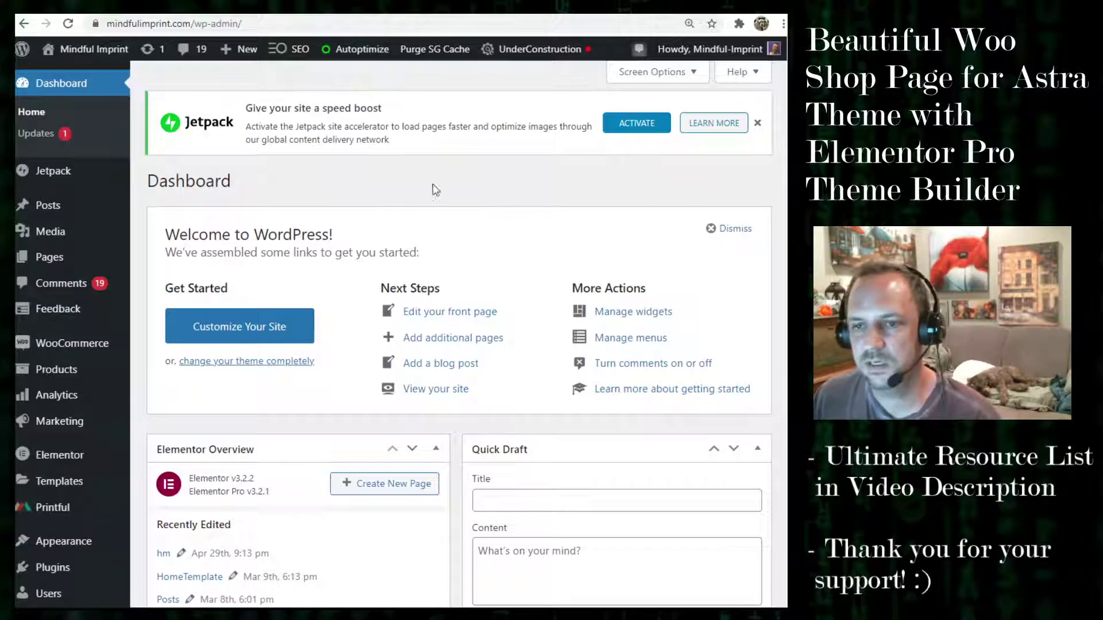
scroll(457, 185, "down", 9)
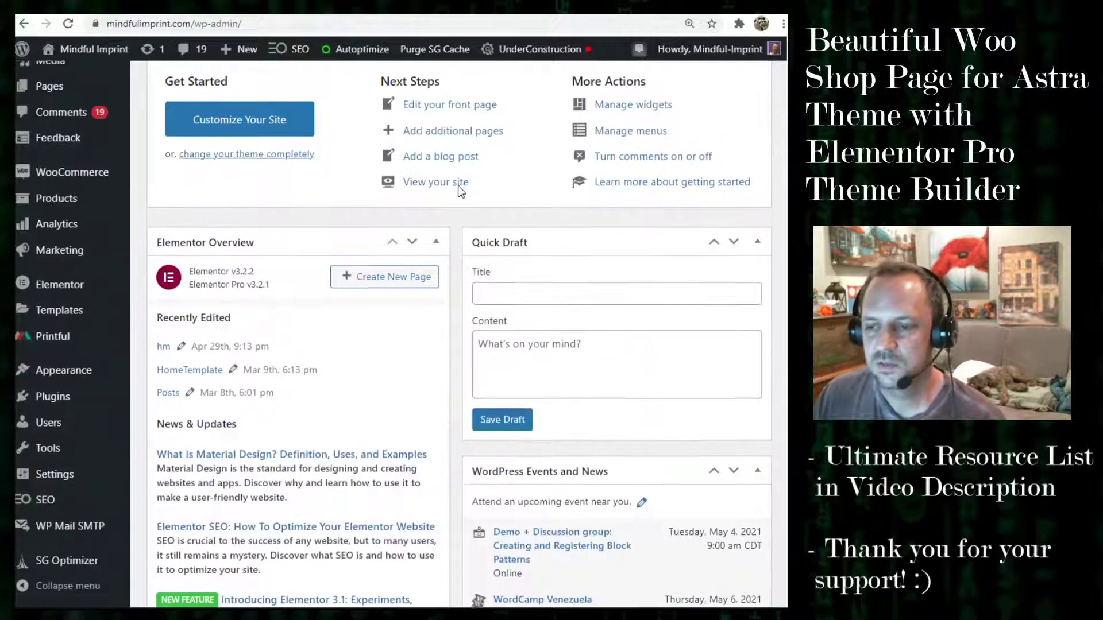
scroll(450, 229, "down", 2)
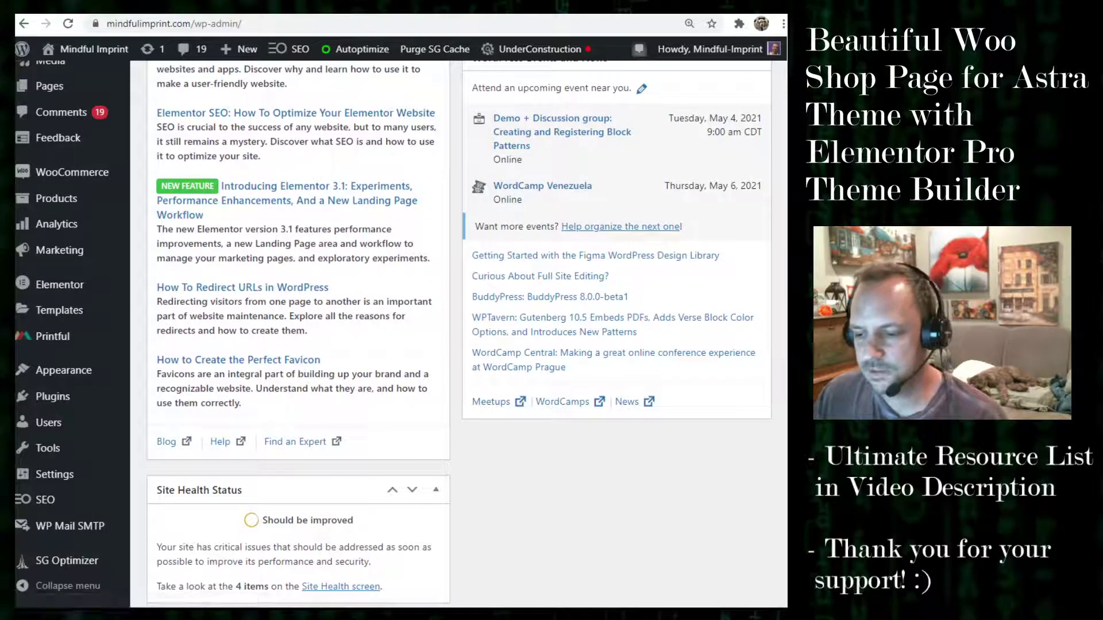
Switch to the thanks for watching image in paint.net and hide its Shop Page Steps layer to view the note beneath
mouse_move(471, 618)
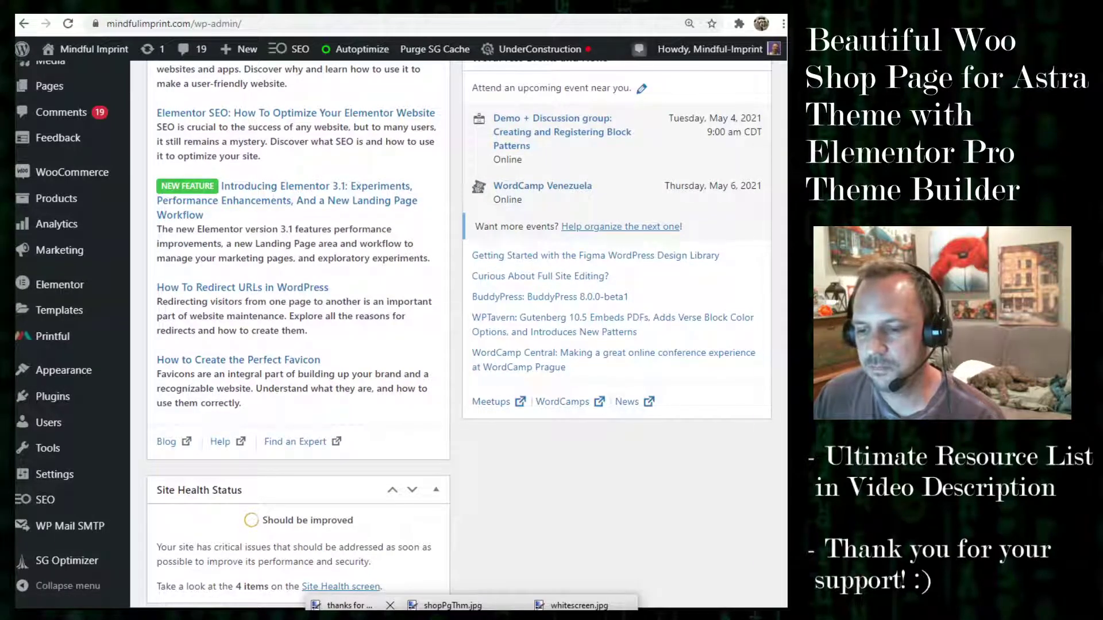
left_click(345, 606)
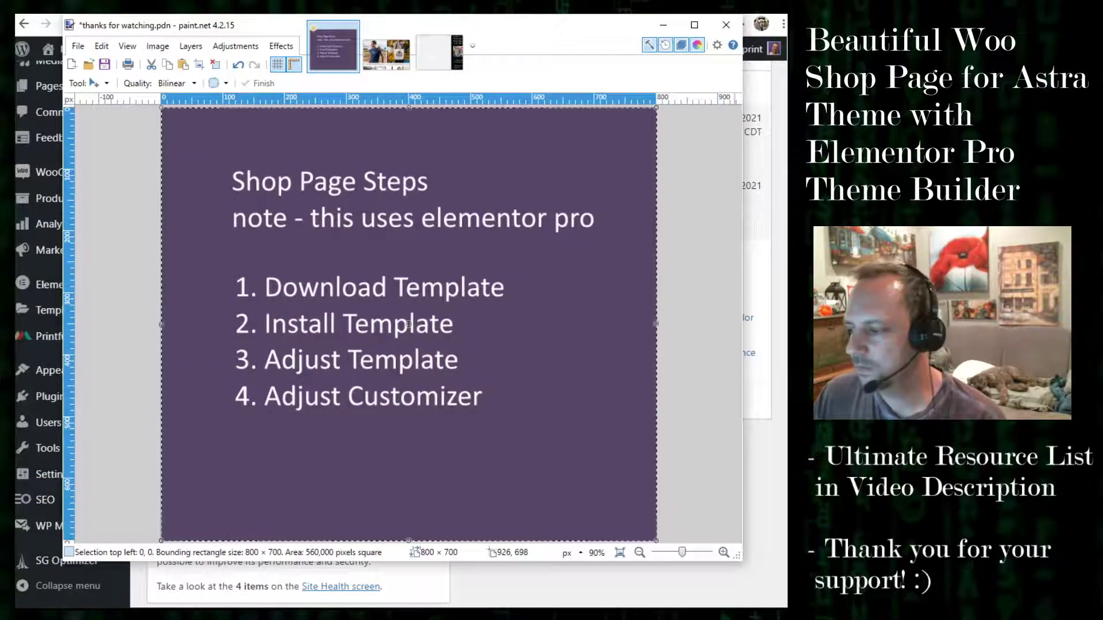
key("ctrl+comma")
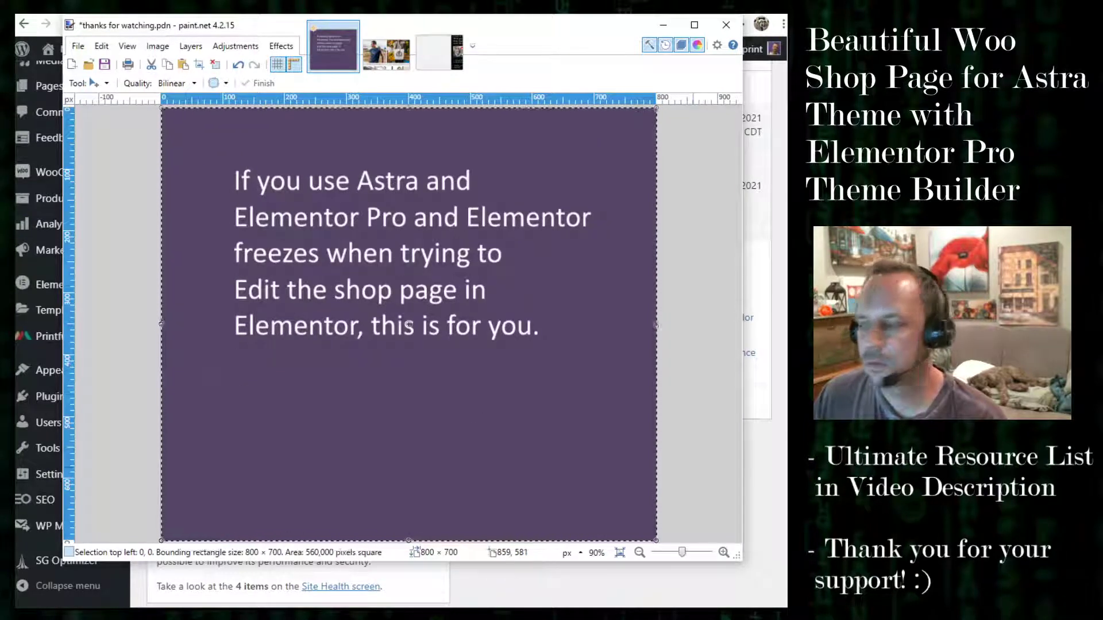